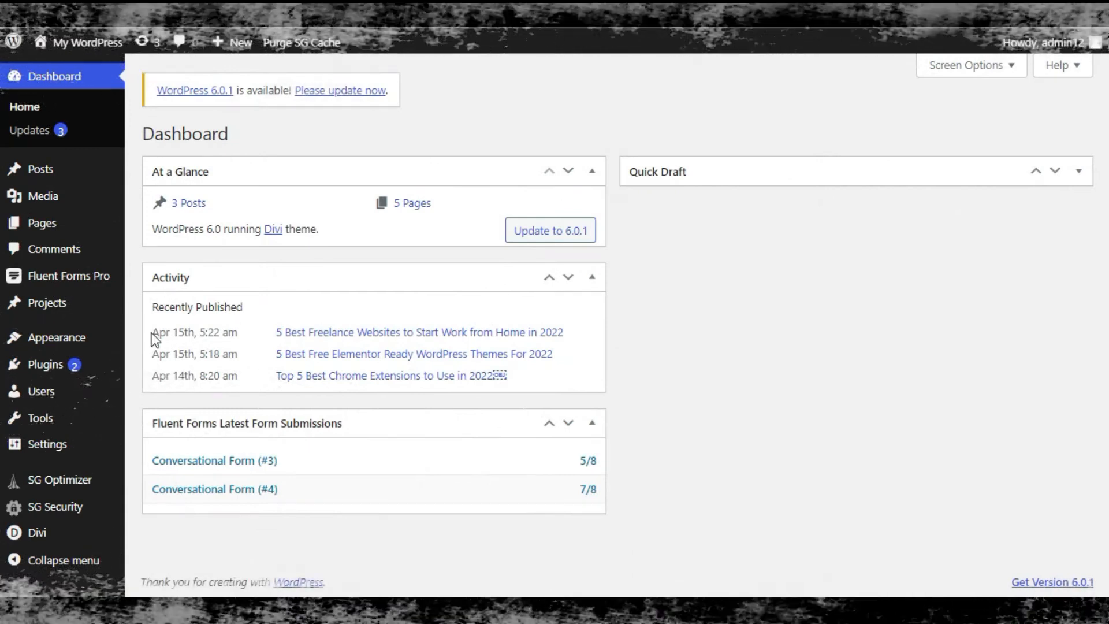
Step: Search the plugin directory for DCO Comment Attachment, then install and activate it
{"action": "mouse_move", "coordinate": [61, 374]}
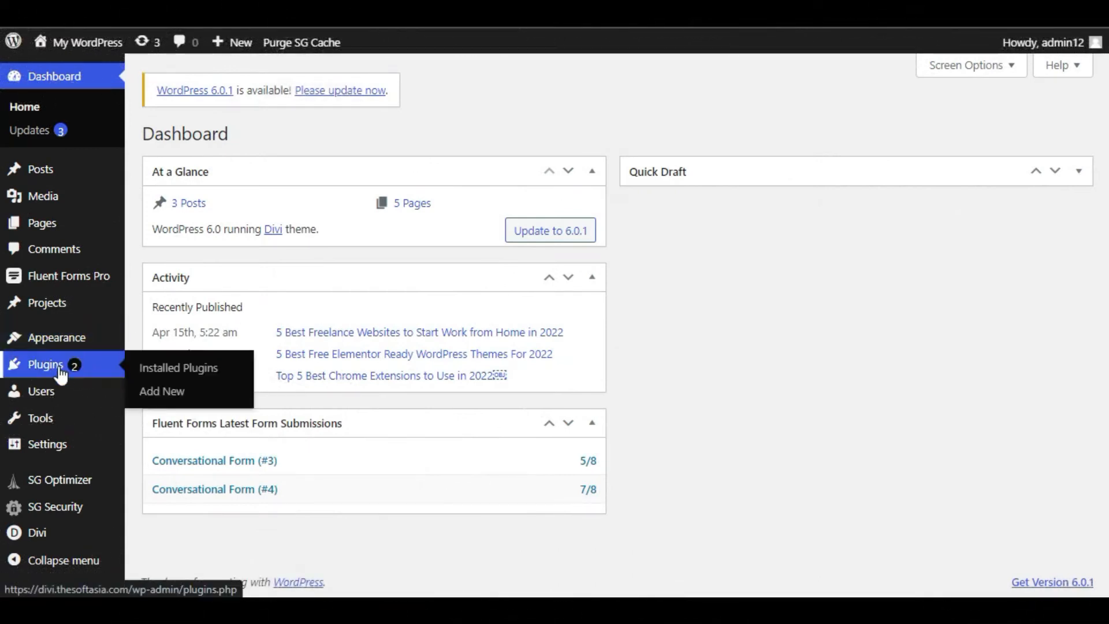
{"action": "left_click", "coordinate": [176, 391]}
{"action": "left_click", "coordinate": [929, 179]}
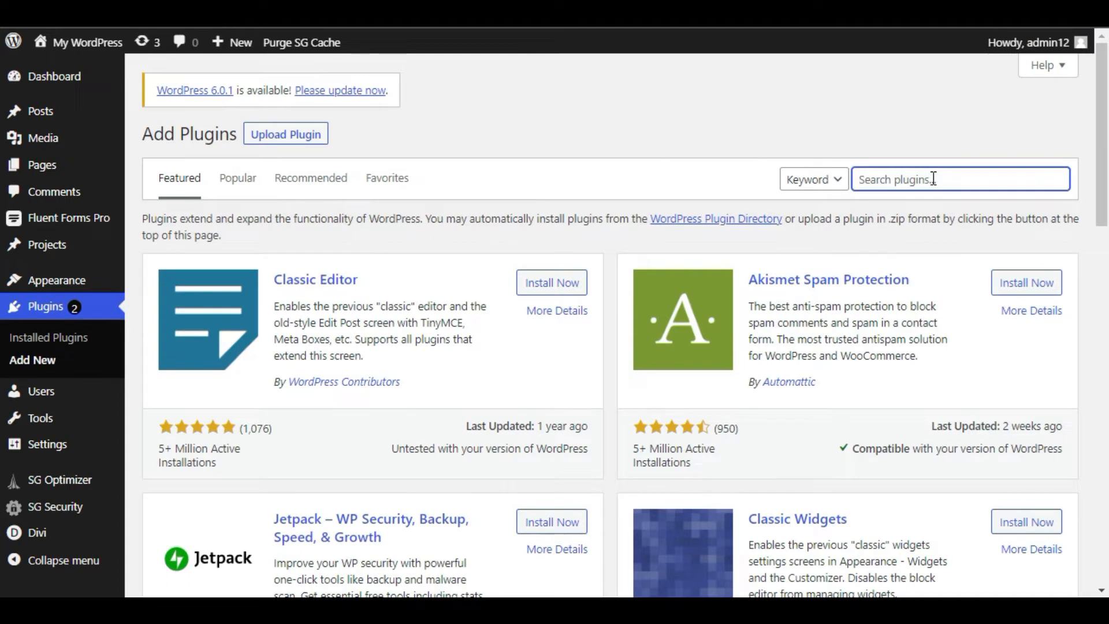
{"action": "type", "text": "DCO Comment Attachment"}
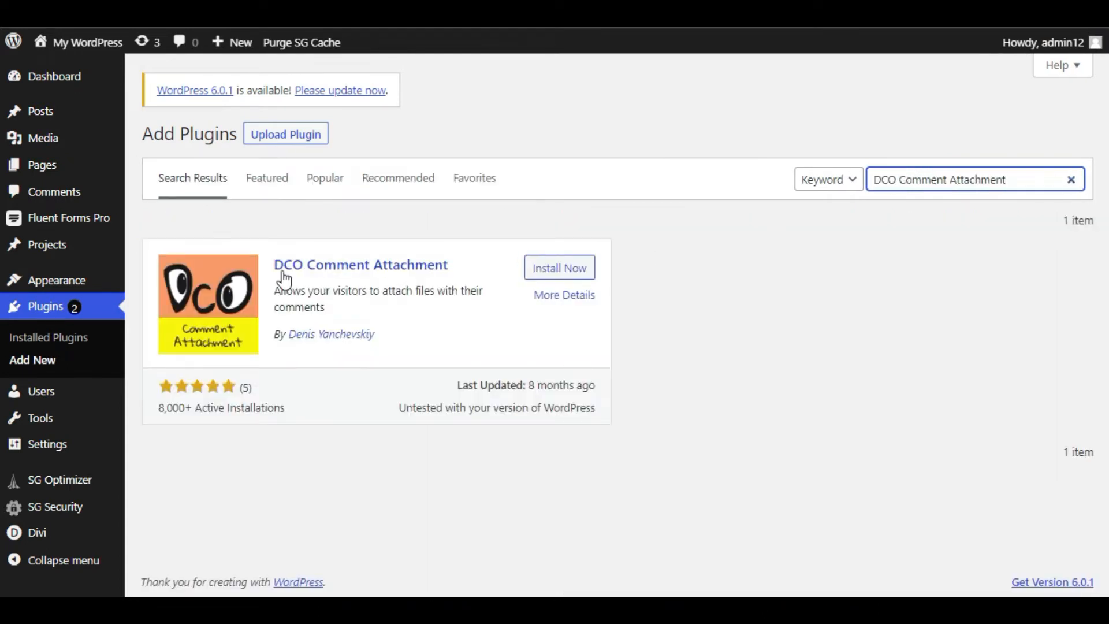
{"action": "left_click", "coordinate": [560, 269]}
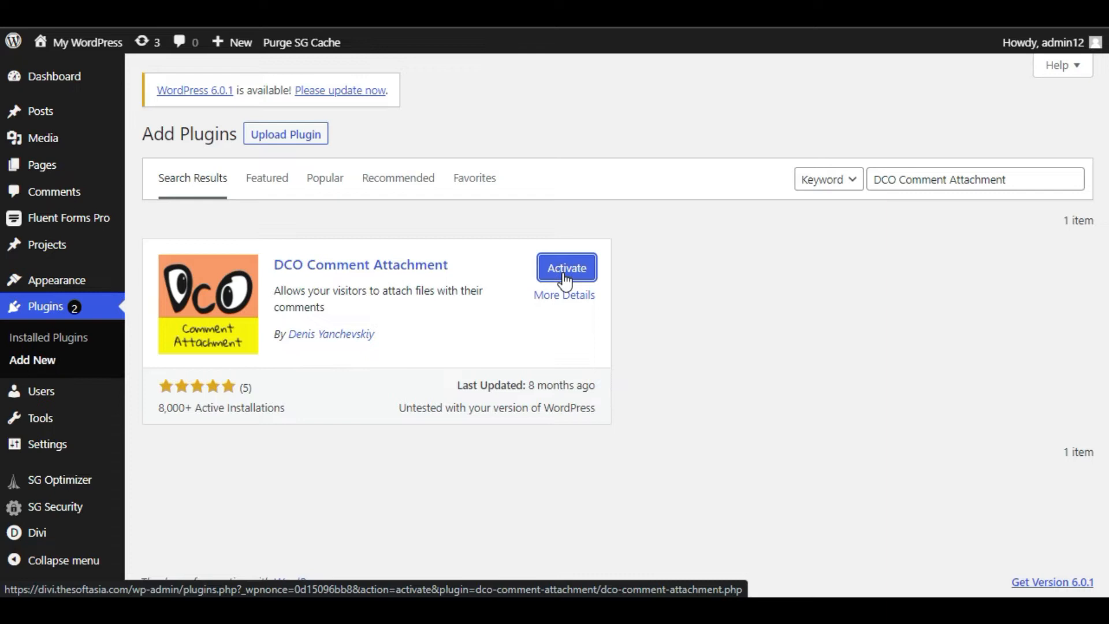
{"action": "left_click", "coordinate": [564, 281]}
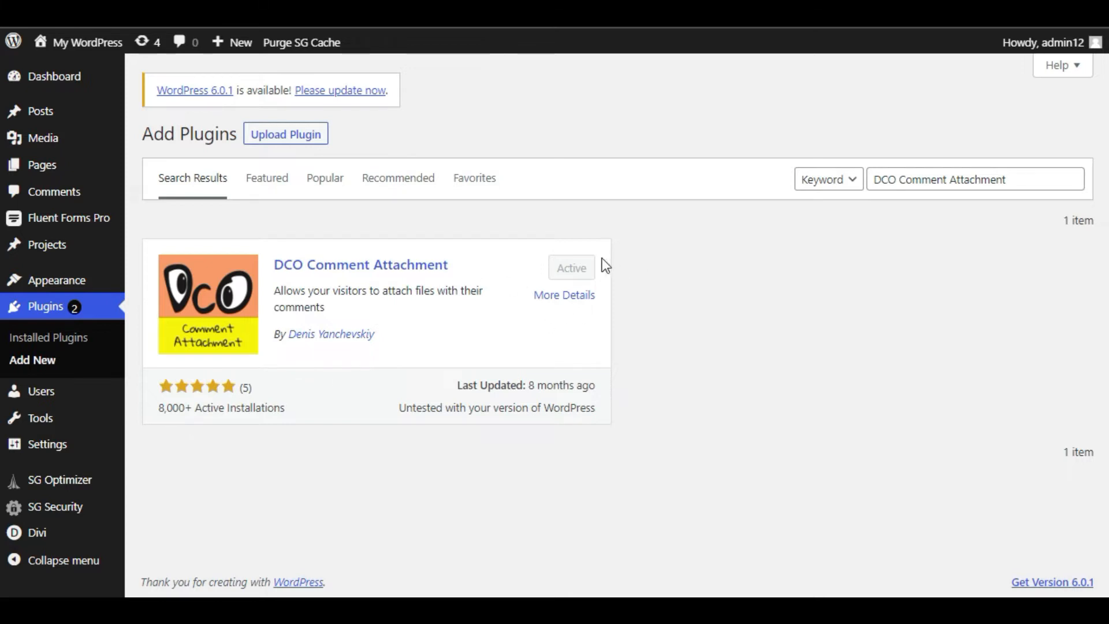
{"action": "mouse_move", "coordinate": [31, 448]}
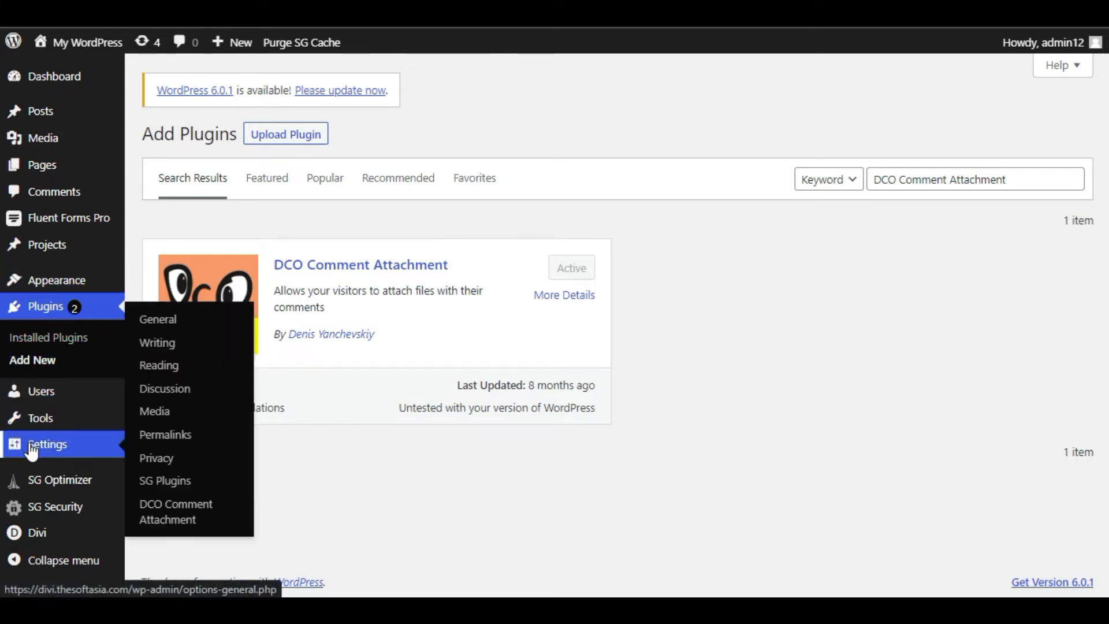
Step: In DCO Comment Attachment settings, change the maximum upload file size from 256 to 30 MB
{"action": "left_click", "coordinate": [194, 526]}
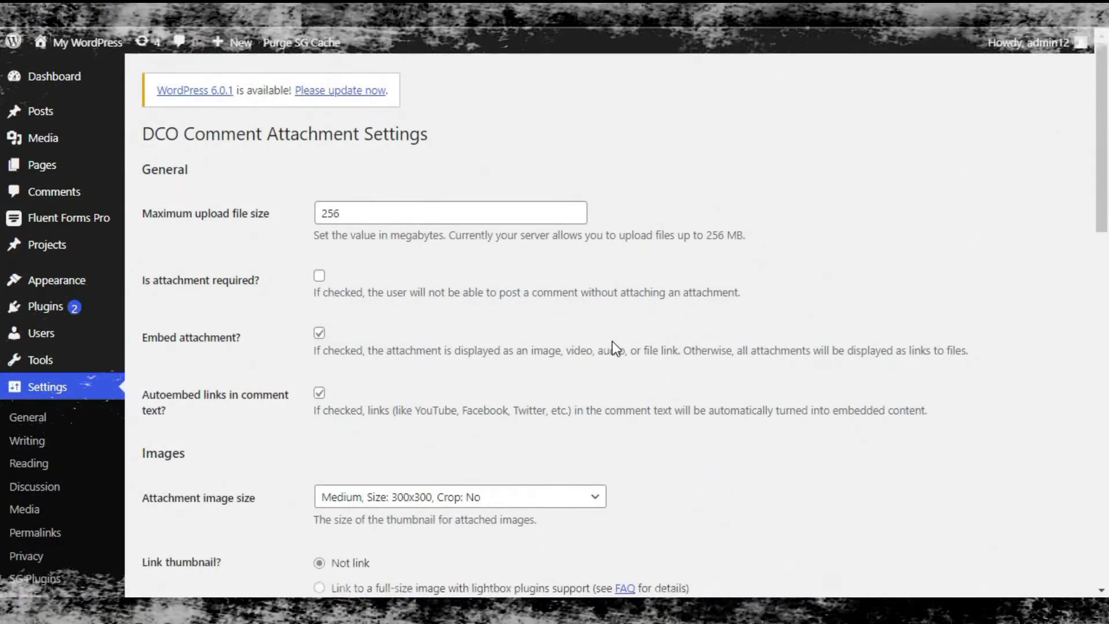
{"action": "scroll", "coordinate": [614, 343], "scroll_direction": "down", "scroll_amount": 3}
{"action": "scroll", "coordinate": [614, 348], "scroll_direction": "up", "scroll_amount": 3}
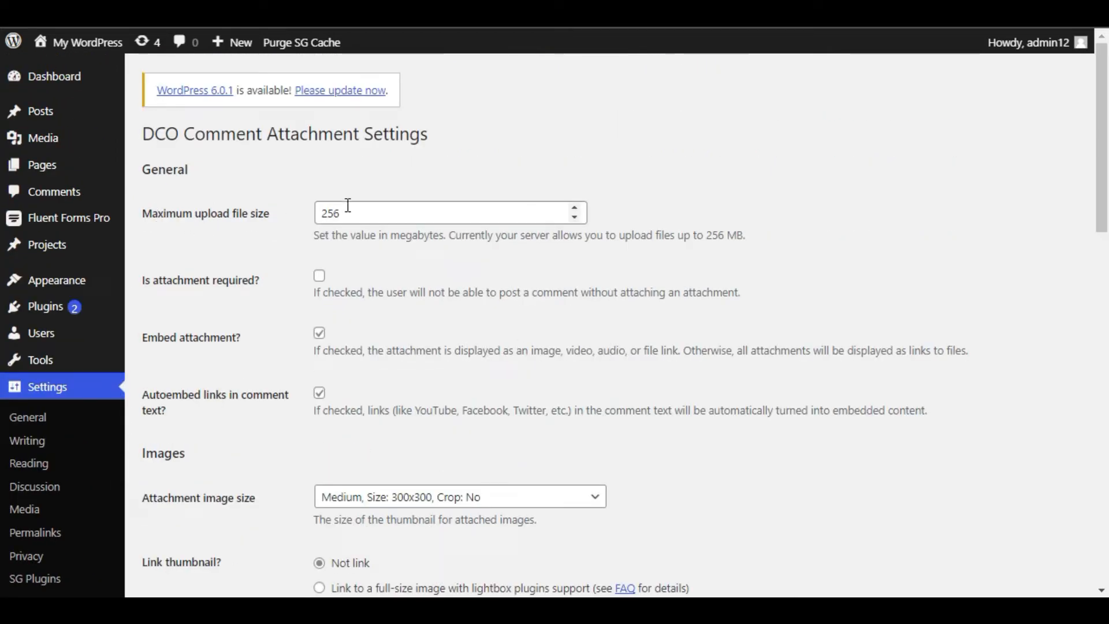
{"action": "left_click_drag", "start_coordinate": [342, 214], "coordinate": [320, 209]}
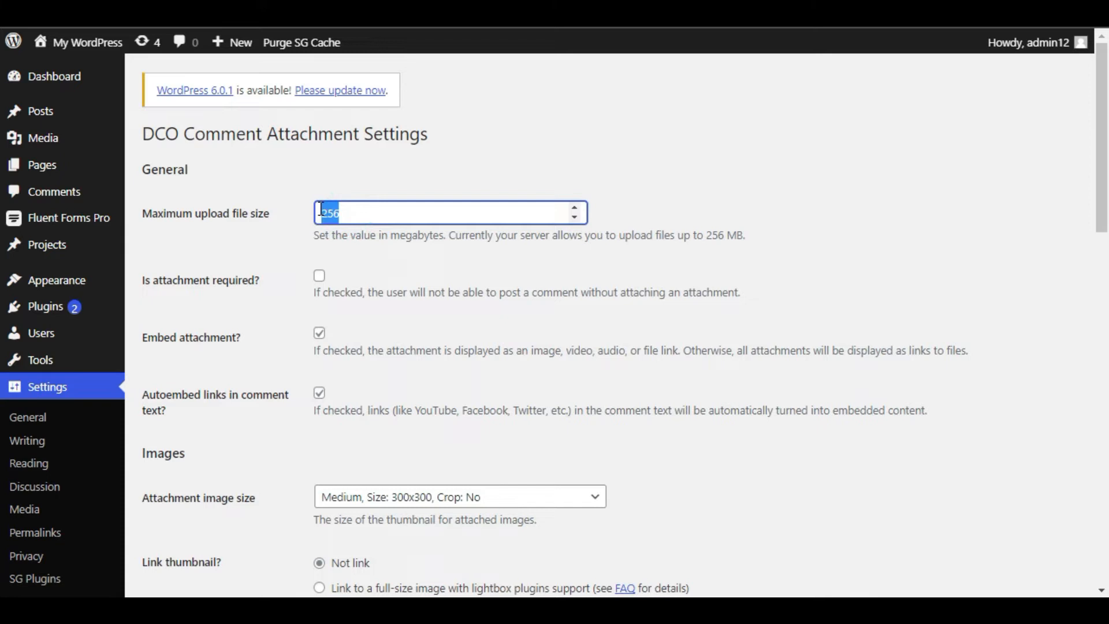
{"action": "type", "text": "30"}
{"action": "scroll", "coordinate": [312, 327], "scroll_direction": "down", "scroll_amount": 2}
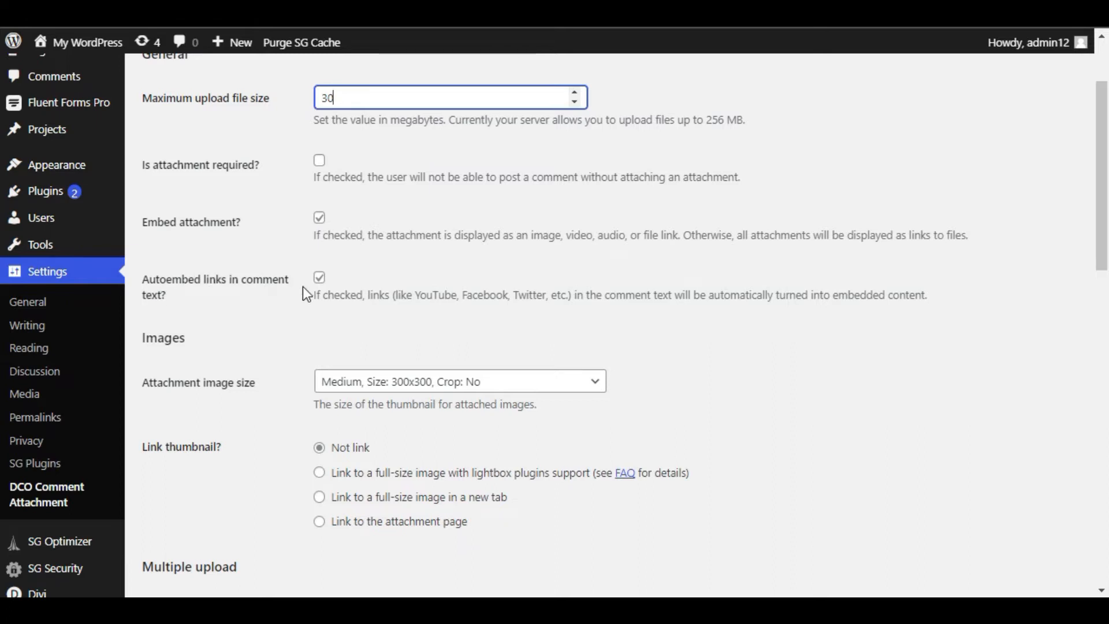
{"action": "scroll", "coordinate": [302, 332], "scroll_direction": "down", "scroll_amount": 2}
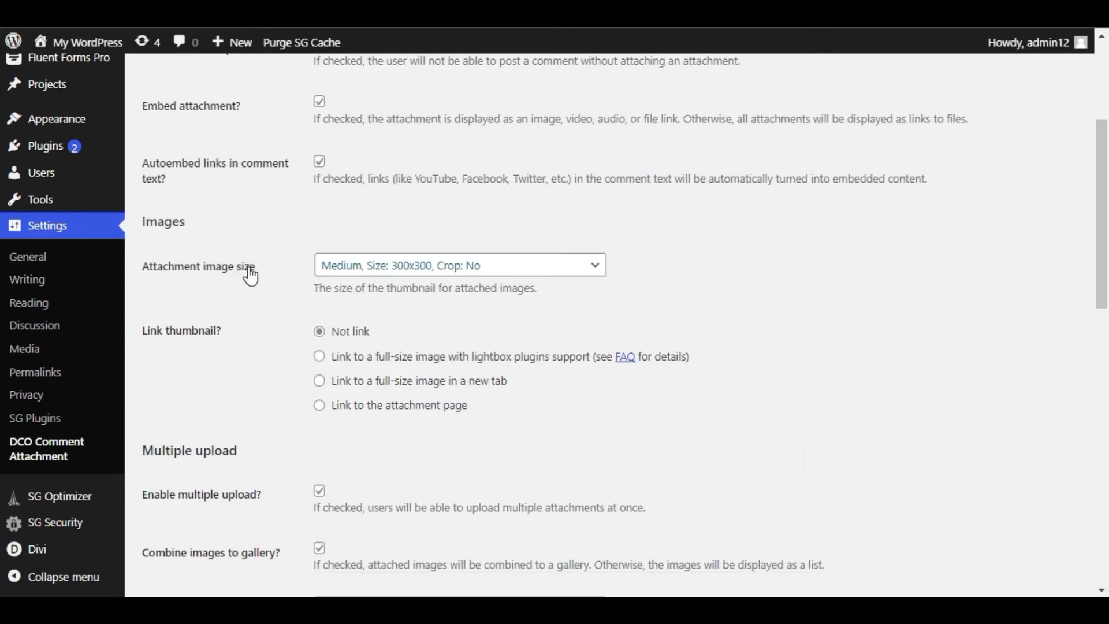
{"action": "left_click", "coordinate": [384, 270]}
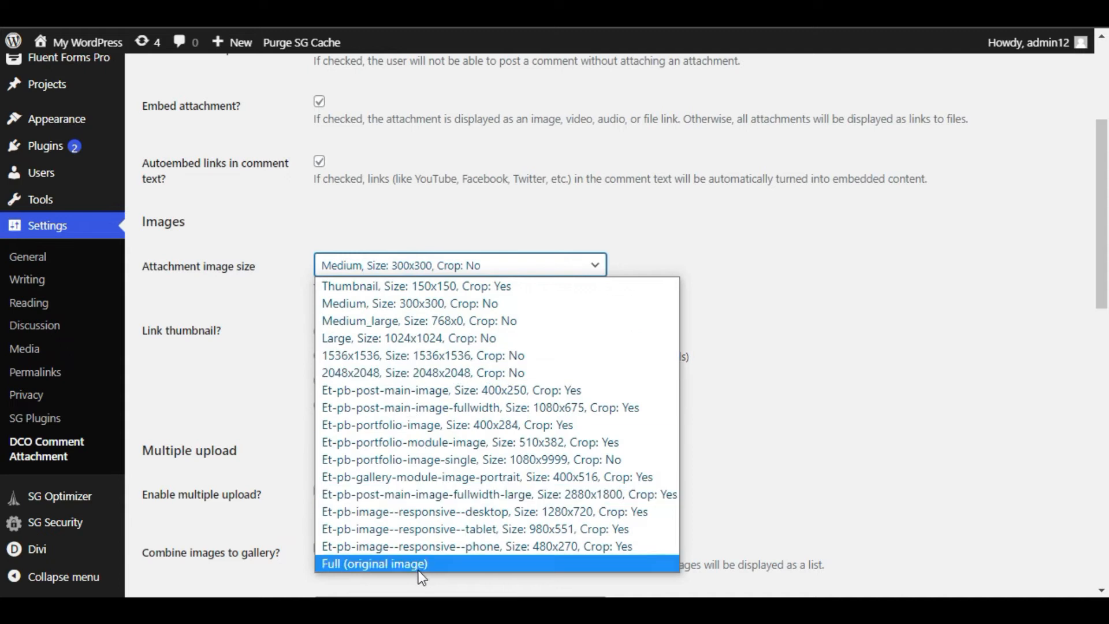
{"action": "left_click", "coordinate": [427, 302]}
{"action": "scroll", "coordinate": [269, 358], "scroll_direction": "down", "scroll_amount": 1}
{"action": "scroll", "coordinate": [269, 358], "scroll_direction": "down", "scroll_amount": 1}
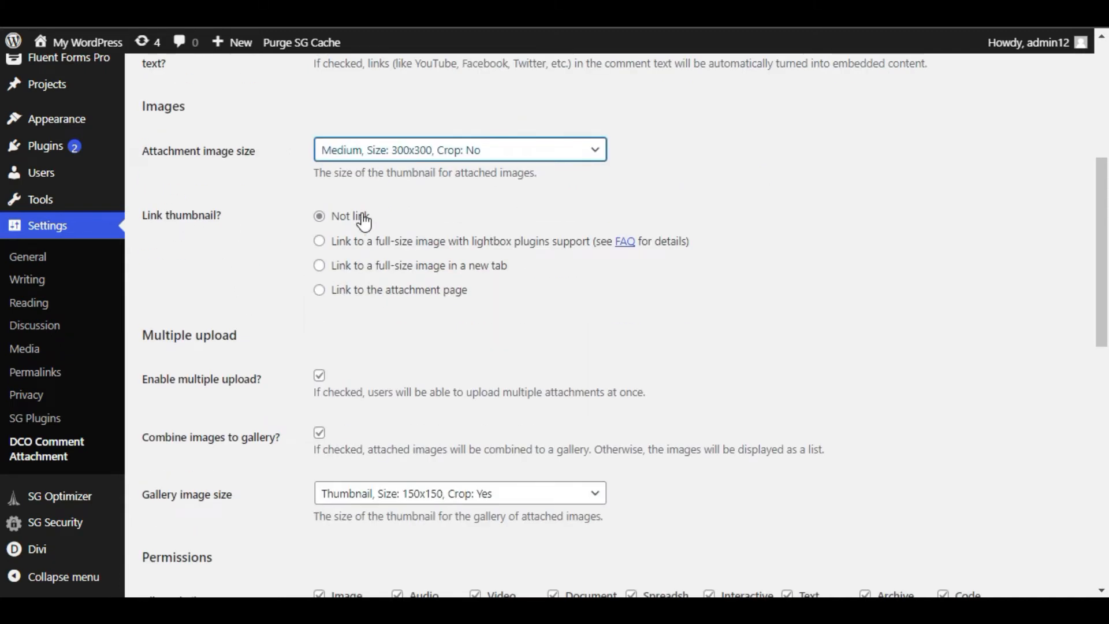
{"action": "scroll", "coordinate": [222, 306], "scroll_direction": "down", "scroll_amount": 4}
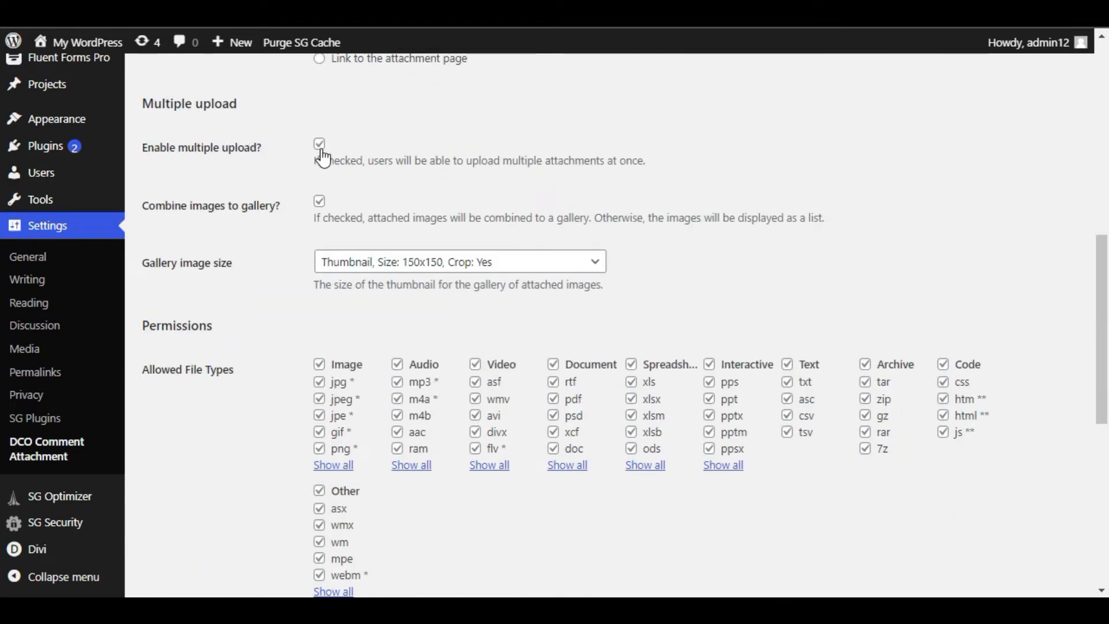
{"action": "scroll", "coordinate": [366, 190], "scroll_direction": "down", "scroll_amount": 2}
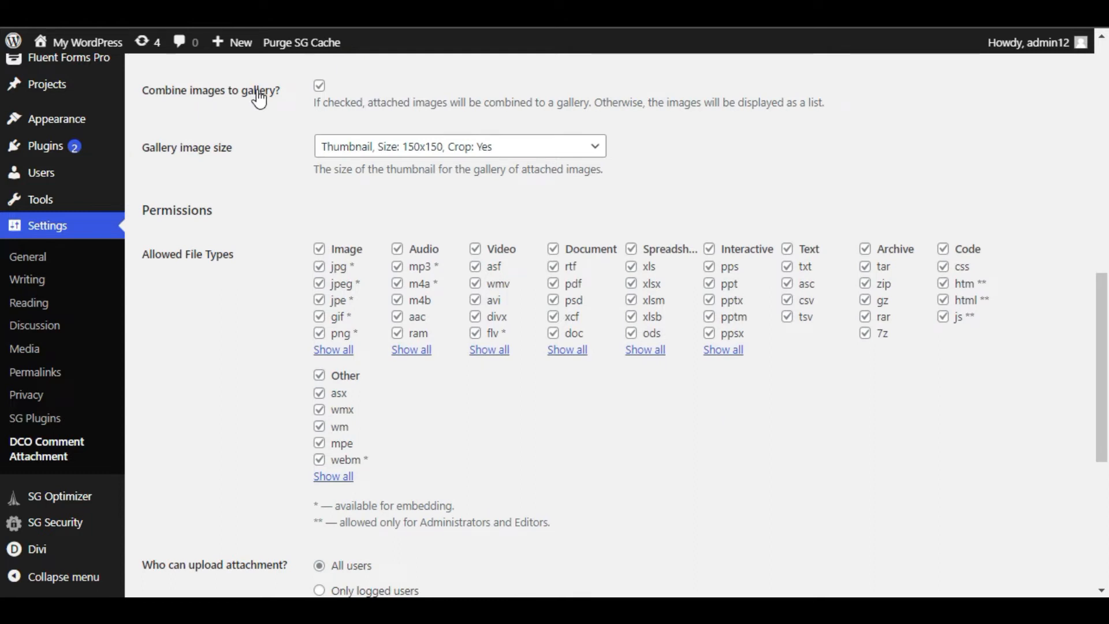
{"action": "left_click", "coordinate": [364, 148]}
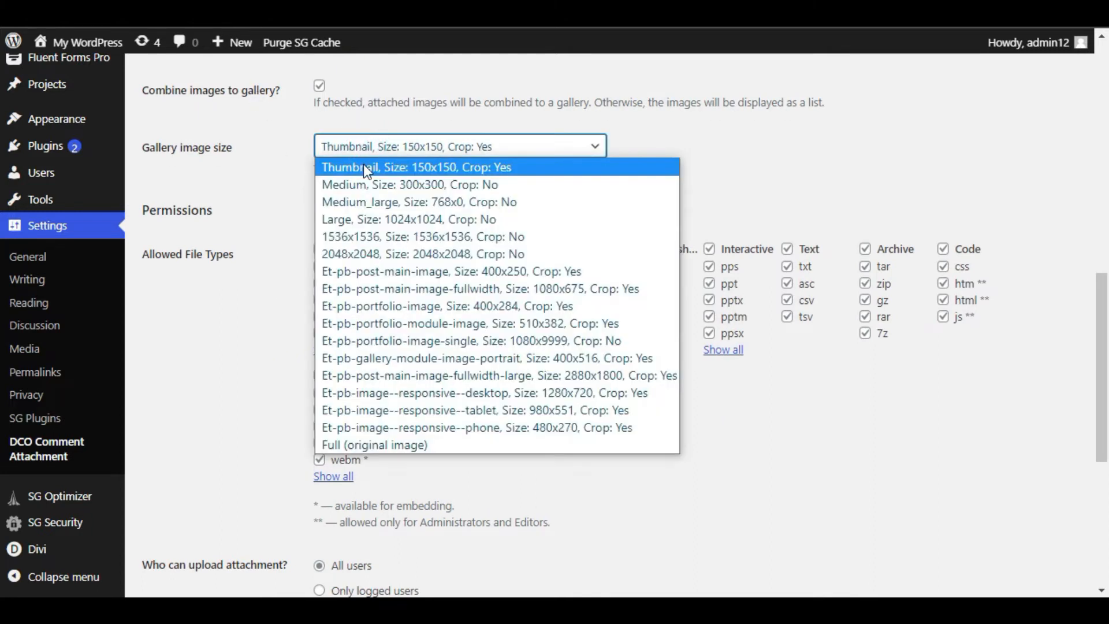
{"action": "left_click", "coordinate": [449, 172]}
{"action": "scroll", "coordinate": [292, 310], "scroll_direction": "down", "scroll_amount": 2}
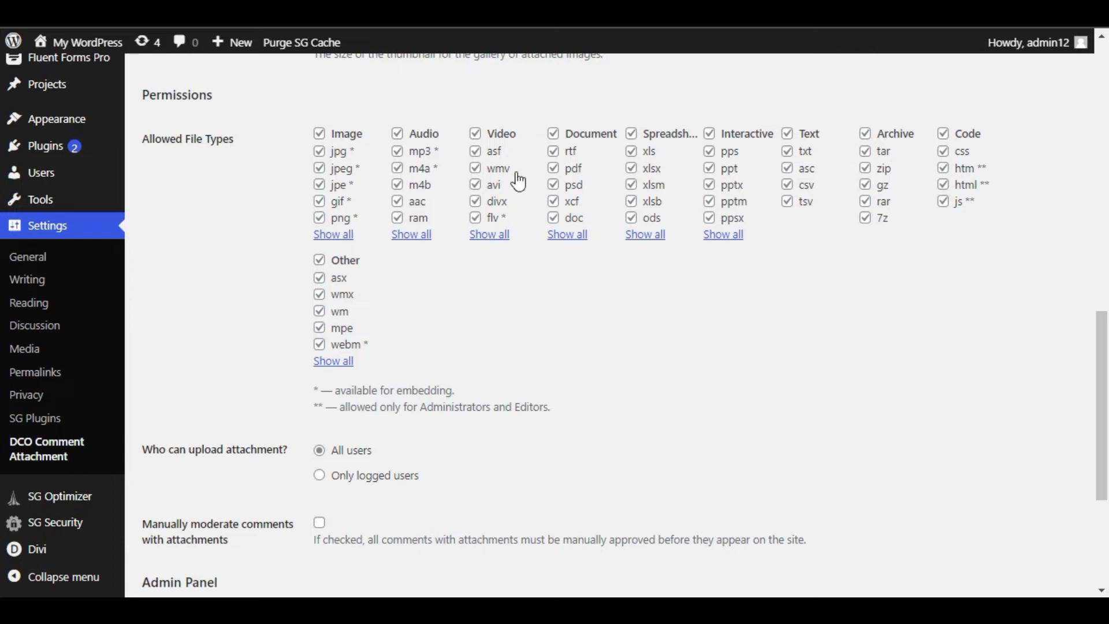
Step: Disallow all Other, Document, Spreadsheet, Interactive, Text, Archive and Code file types
{"action": "left_click", "coordinate": [320, 260]}
{"action": "left_click", "coordinate": [585, 145]}
{"action": "left_click", "coordinate": [649, 133]}
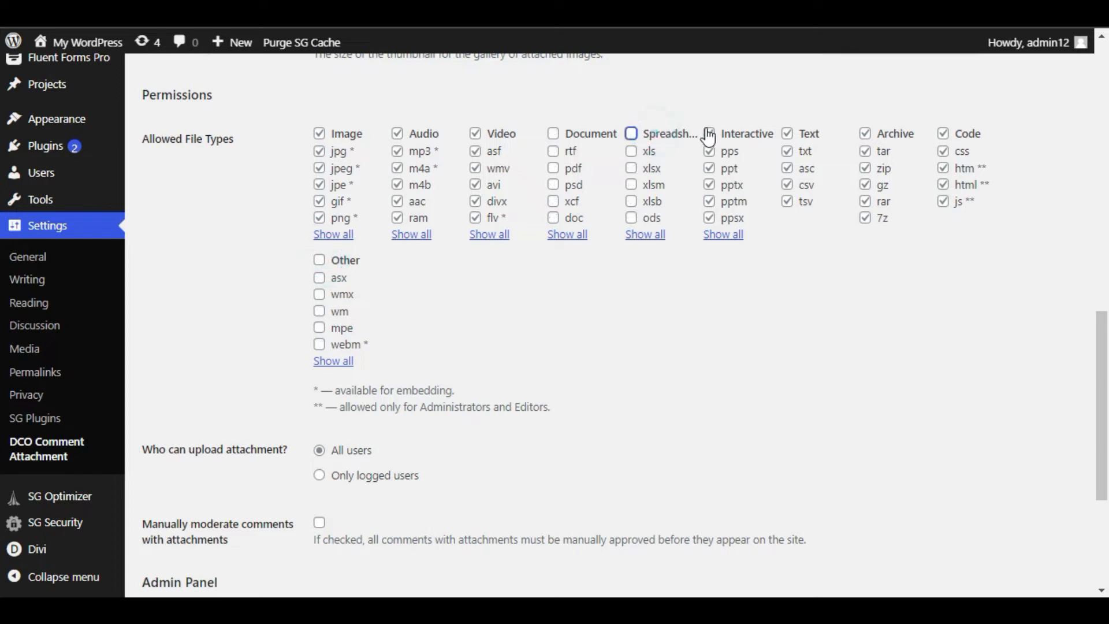
{"action": "left_click", "coordinate": [725, 133]}
{"action": "left_click", "coordinate": [807, 143]}
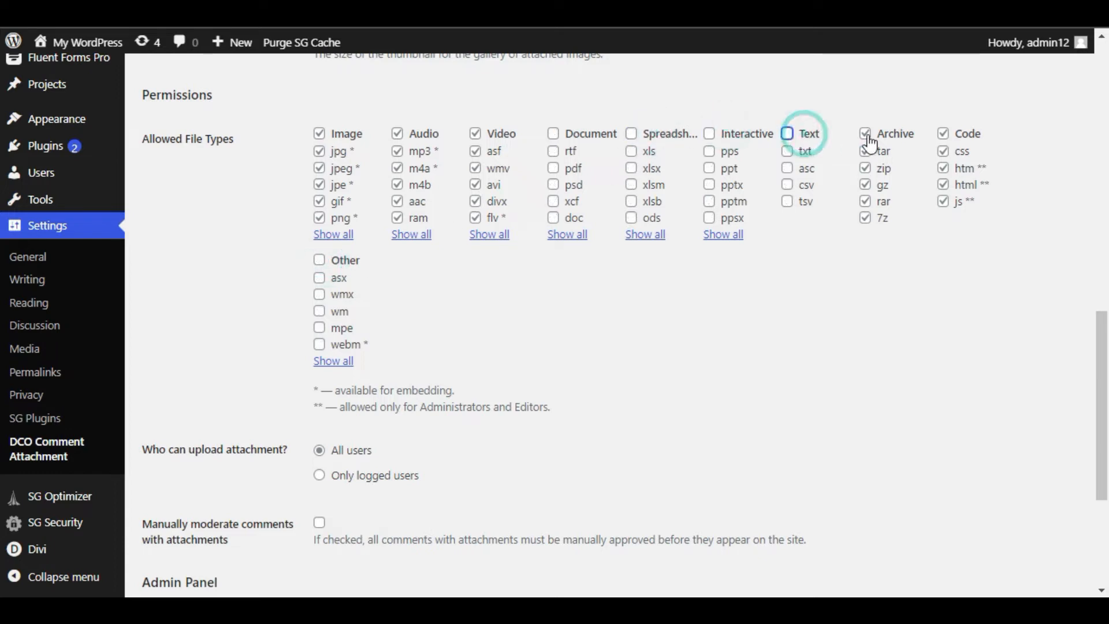
{"action": "left_click", "coordinate": [898, 139]}
{"action": "left_click", "coordinate": [961, 138]}
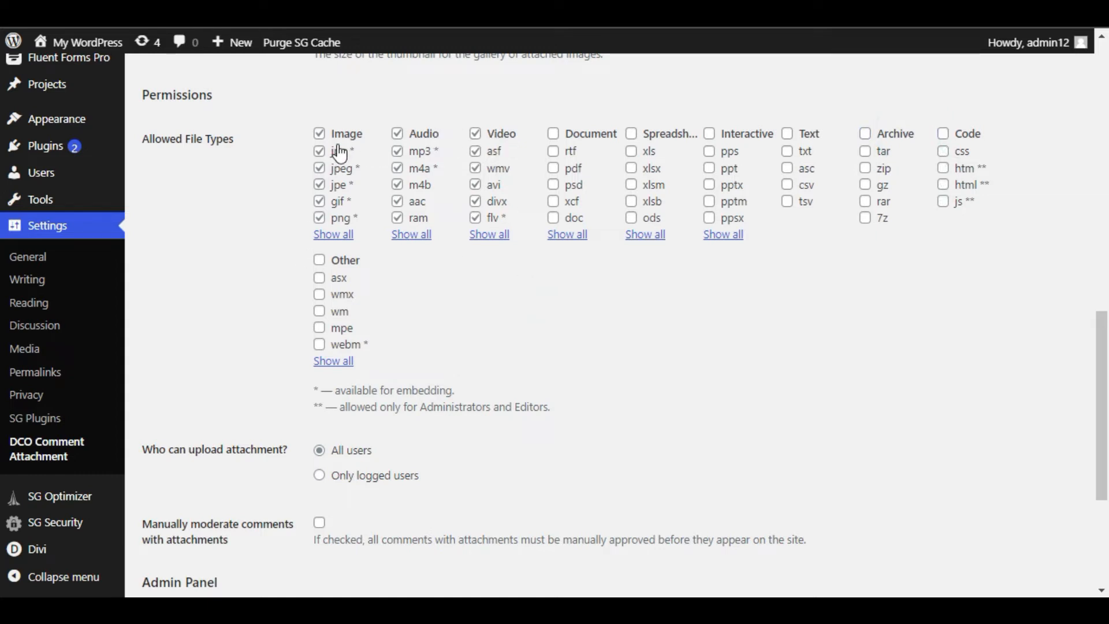
Step: Restrict allowed Image types to jpg, jpeg, jpe, gif, png and tif
{"action": "left_click", "coordinate": [338, 235]}
{"action": "left_click", "coordinate": [418, 339]}
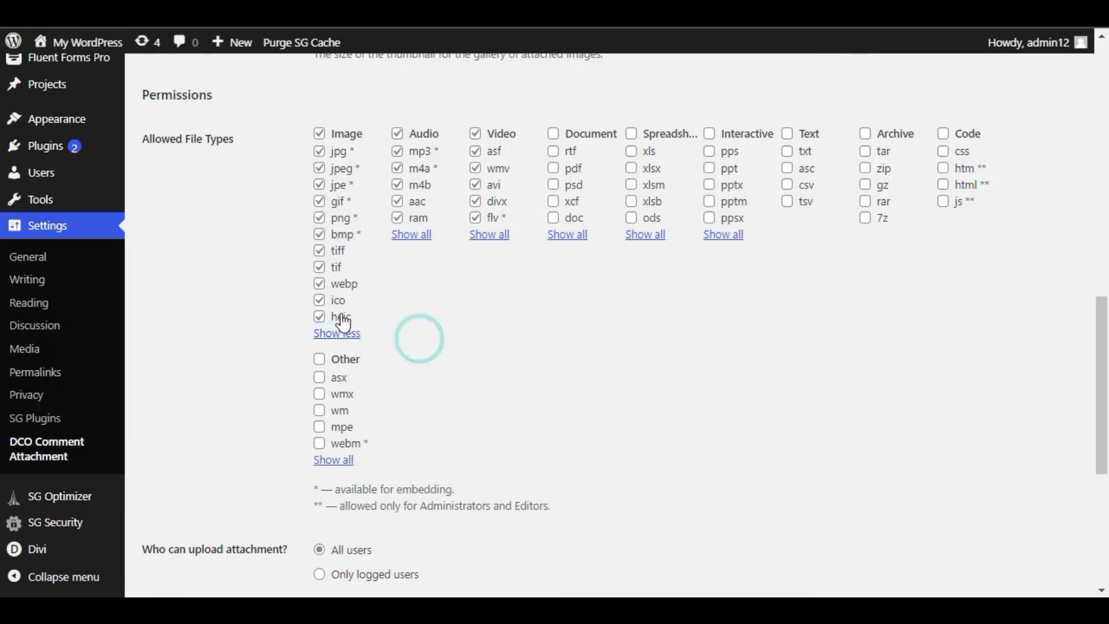
{"action": "left_click", "coordinate": [319, 134]}
{"action": "left_click", "coordinate": [319, 152]}
{"action": "left_click", "coordinate": [354, 173]}
{"action": "left_click", "coordinate": [336, 184]}
{"action": "left_click", "coordinate": [340, 201]}
{"action": "left_click", "coordinate": [340, 217]}
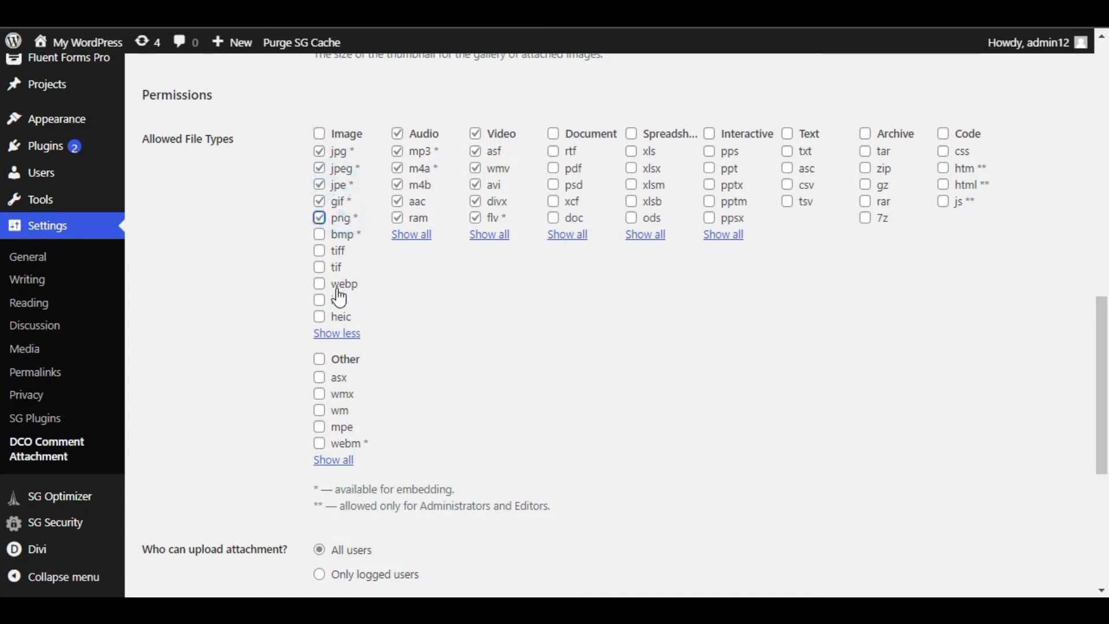
{"action": "left_click", "coordinate": [334, 267]}
Step: Allow only mp3 and m4a audio, plus mpg, mp4, m4v and mkv video
{"action": "left_click", "coordinate": [397, 134]}
{"action": "left_click", "coordinate": [416, 152]}
{"action": "left_click", "coordinate": [425, 171]}
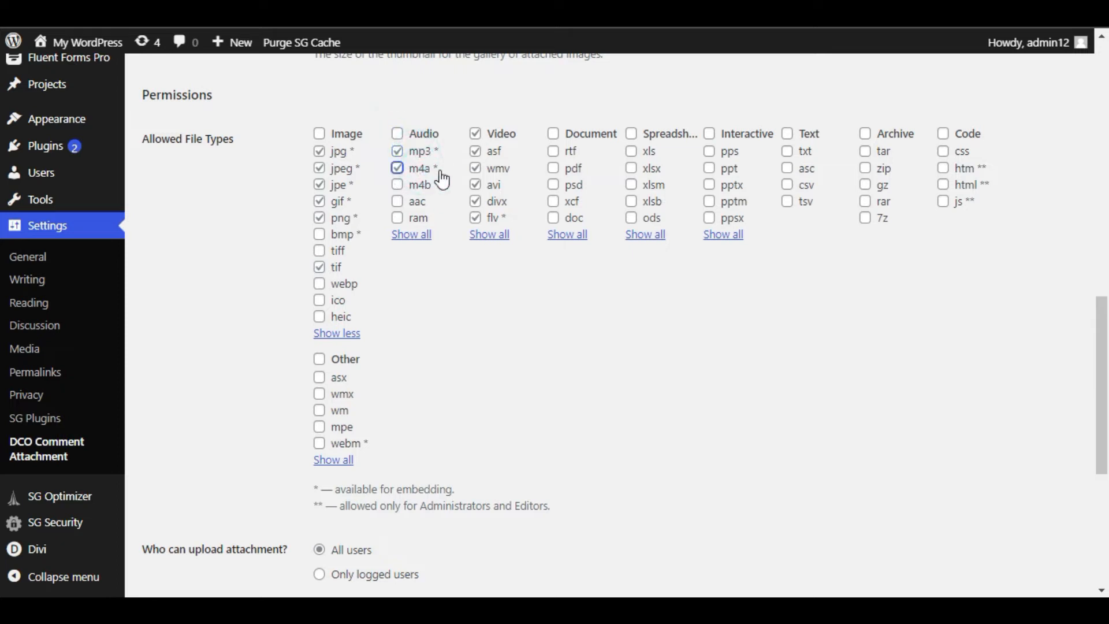
{"action": "left_click", "coordinate": [490, 136]}
{"action": "left_click", "coordinate": [490, 235]}
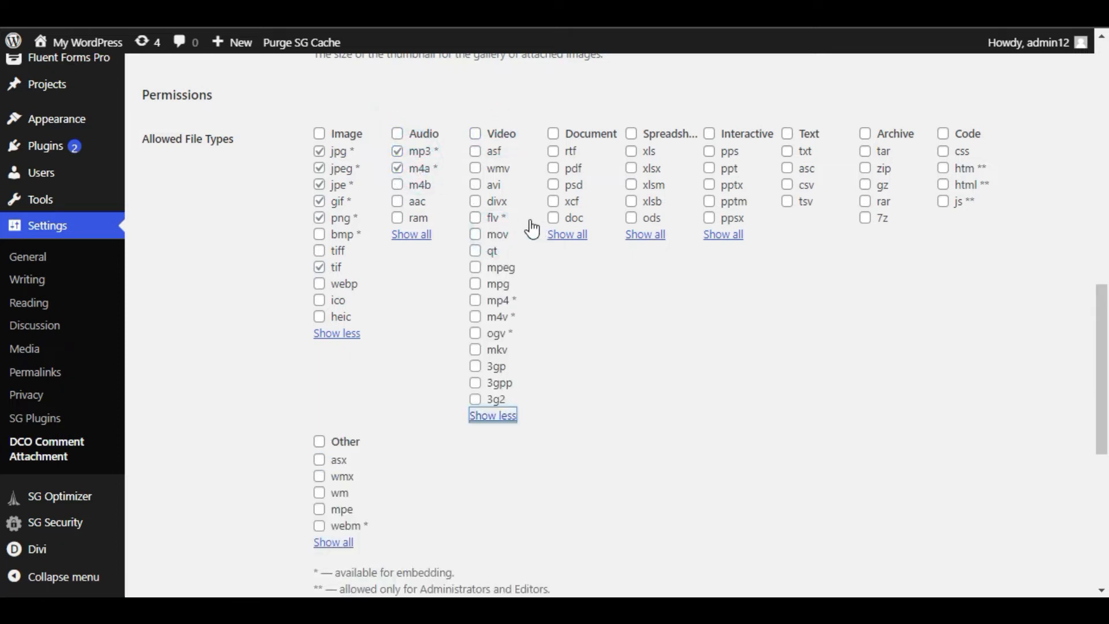
{"action": "left_click", "coordinate": [476, 299]}
{"action": "left_click", "coordinate": [476, 283]}
{"action": "left_click", "coordinate": [475, 316]}
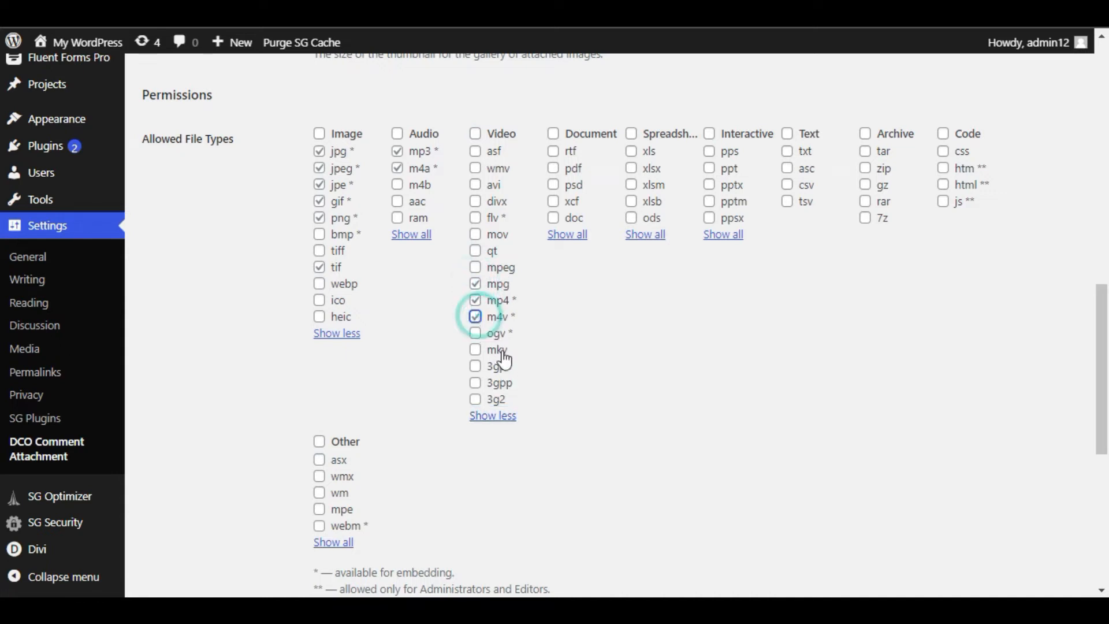
{"action": "left_click", "coordinate": [476, 349]}
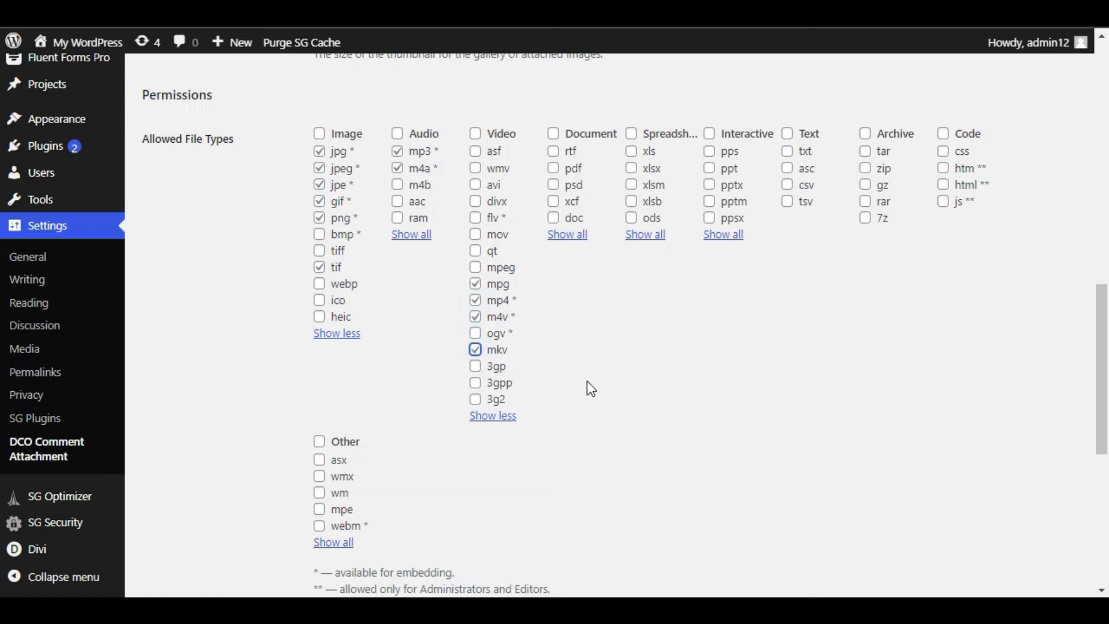
Step: Enable 'Manually moderate comments with attachments' and save the changes
{"action": "scroll", "coordinate": [600, 389], "scroll_direction": "down", "scroll_amount": 7}
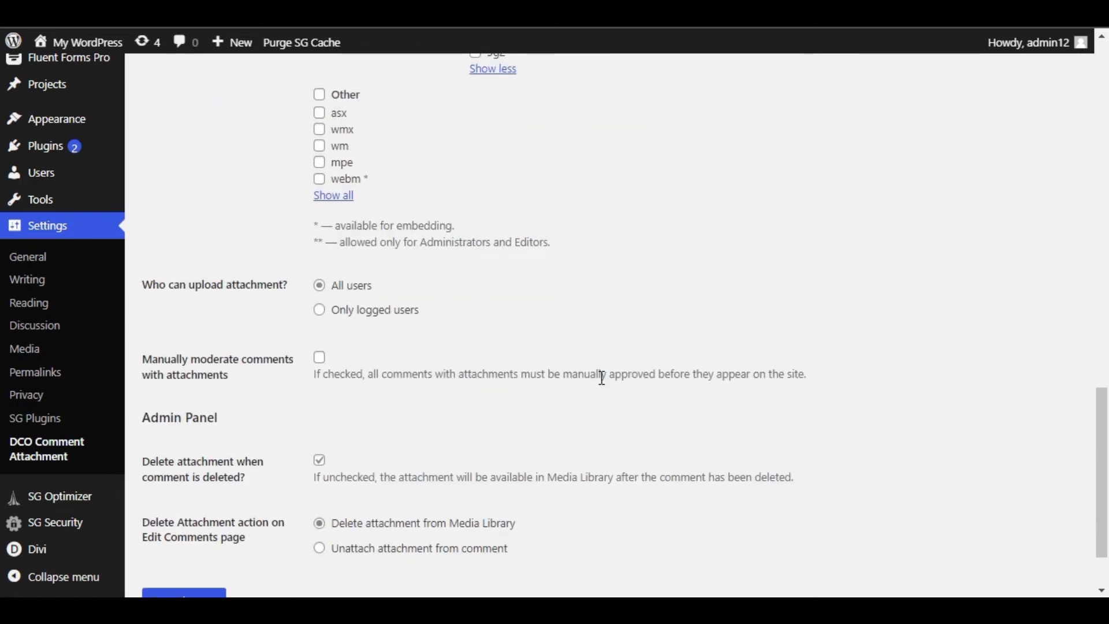
{"action": "left_click_drag", "start_coordinate": [169, 199], "coordinate": [255, 209]}
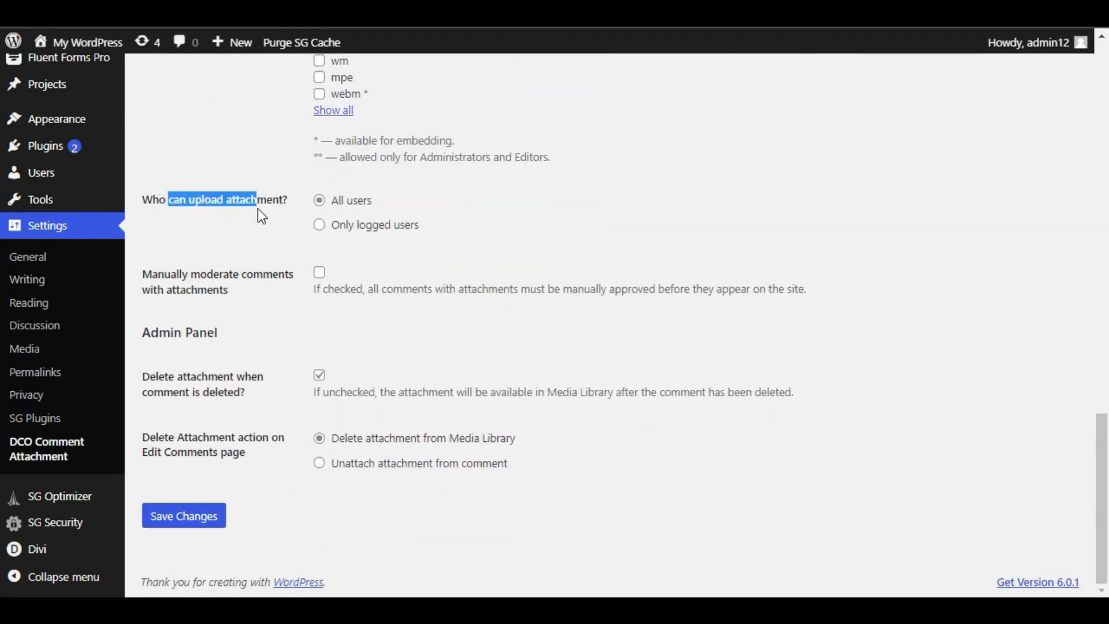
{"action": "left_click", "coordinate": [386, 243]}
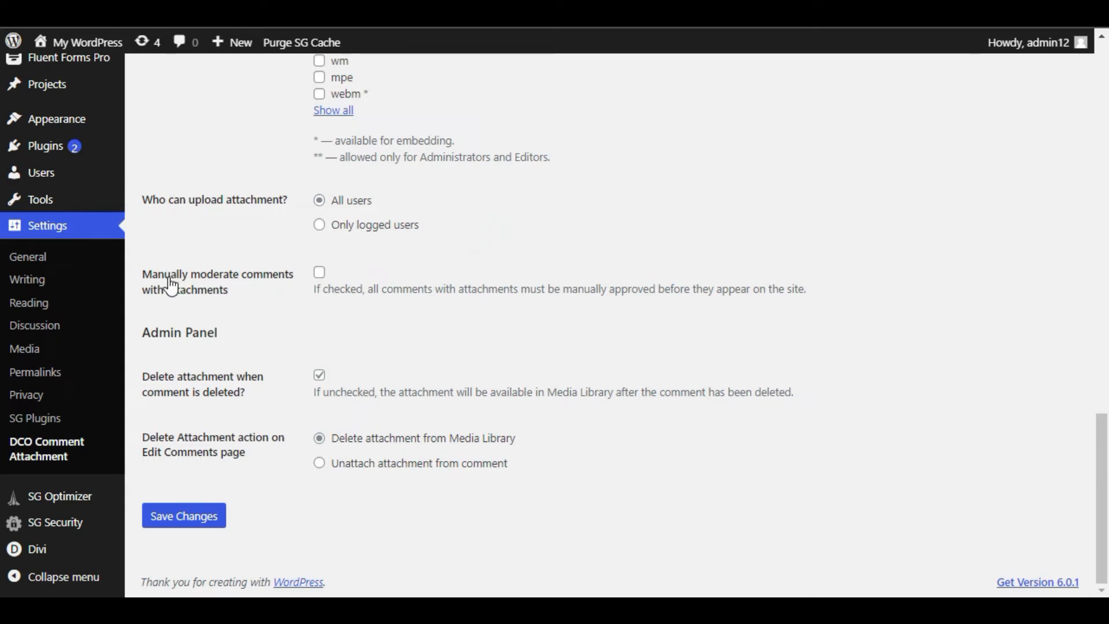
{"action": "left_click_drag", "start_coordinate": [192, 274], "coordinate": [308, 276]}
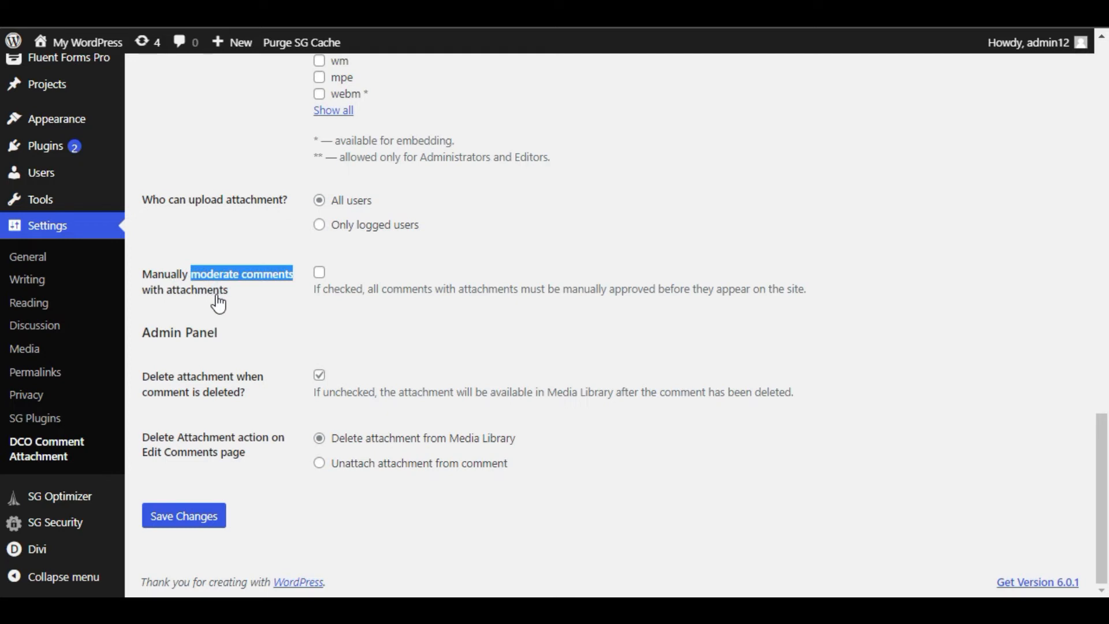
{"action": "left_click", "coordinate": [318, 272]}
{"action": "left_click", "coordinate": [330, 320]}
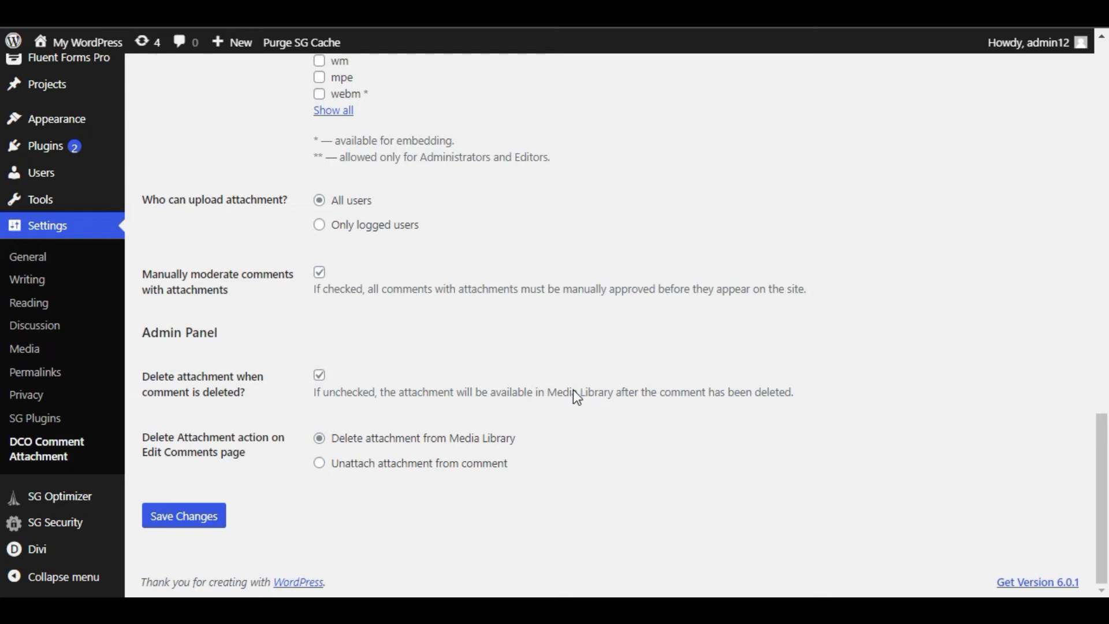
{"action": "left_click", "coordinate": [176, 520]}
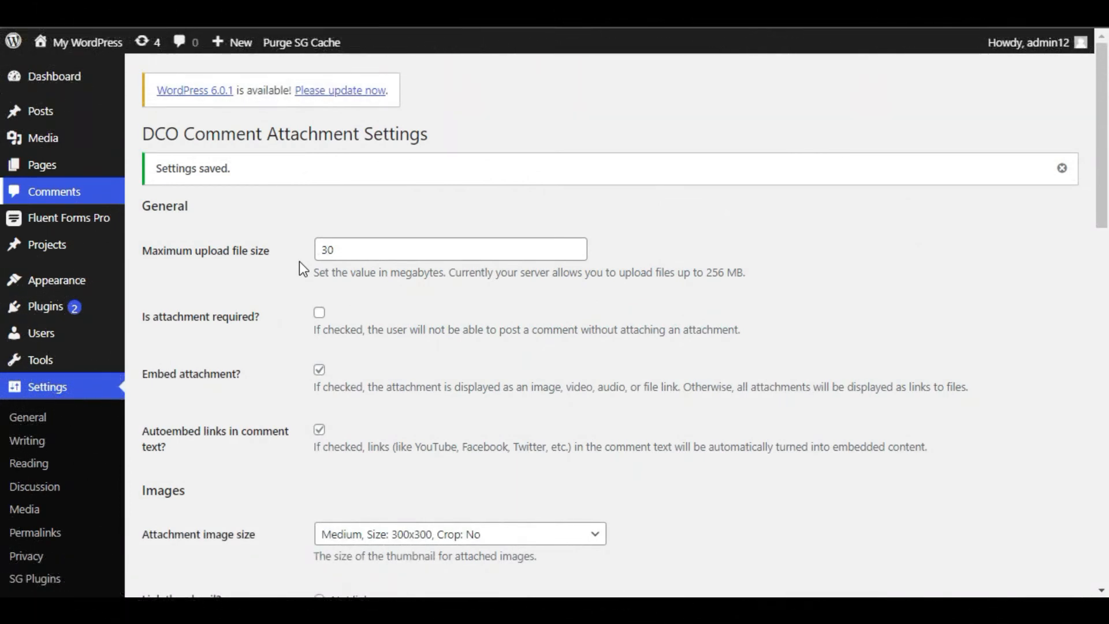
Step: Open the freelance websites post in an incognito window and scroll to its comment form
{"action": "left_click", "coordinate": [73, 118]}
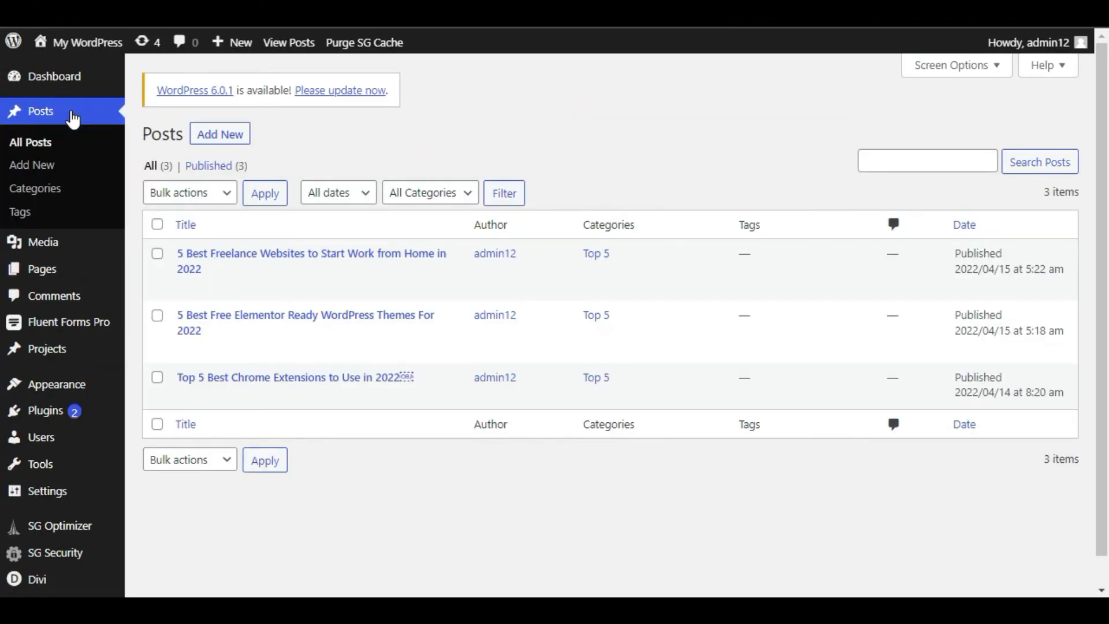
{"action": "right_click", "coordinate": [313, 290]}
{"action": "left_click", "coordinate": [359, 334]}
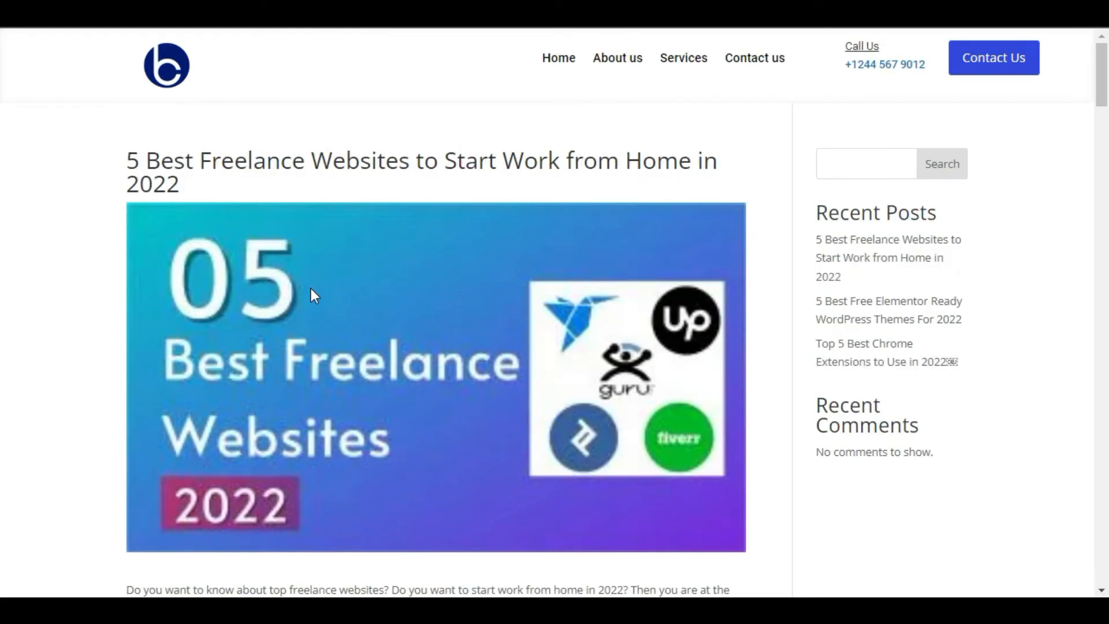
{"action": "left_click_drag", "start_coordinate": [1106, 81], "coordinate": [1106, 570]}
{"action": "scroll", "coordinate": [332, 296], "scroll_direction": "up", "scroll_amount": 8}
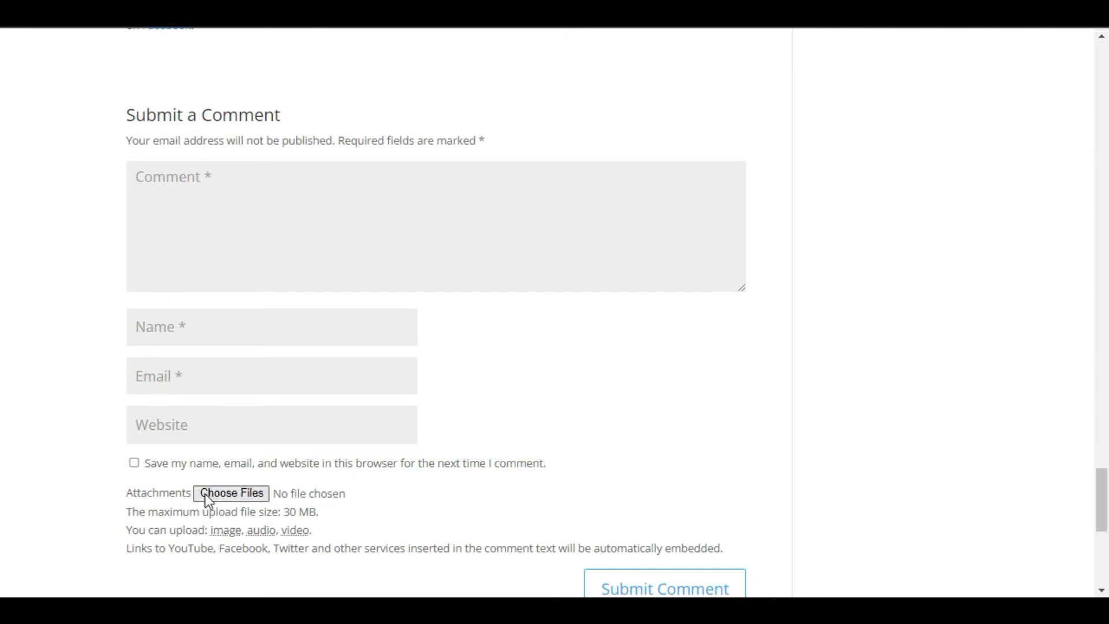
Step: Write the comment 'Check It.' and fill in the commenter's name, email and website, remembering them
{"action": "left_click", "coordinate": [259, 277]}
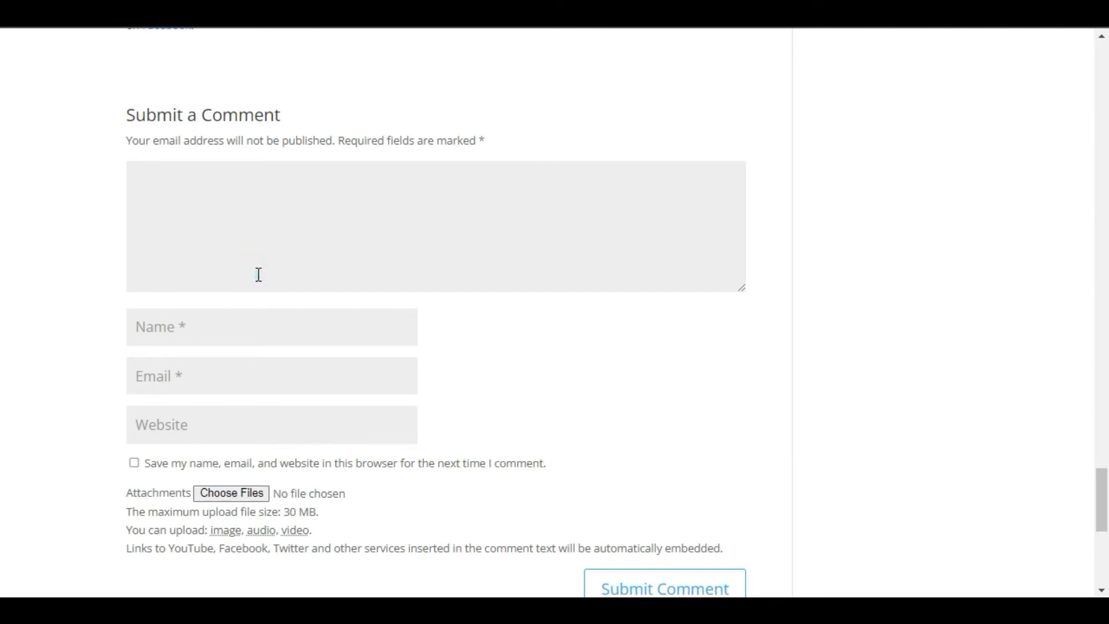
{"action": "type", "text": "Check It."}
{"action": "key", "text": "Tab"}
{"action": "type", "text": "John"}
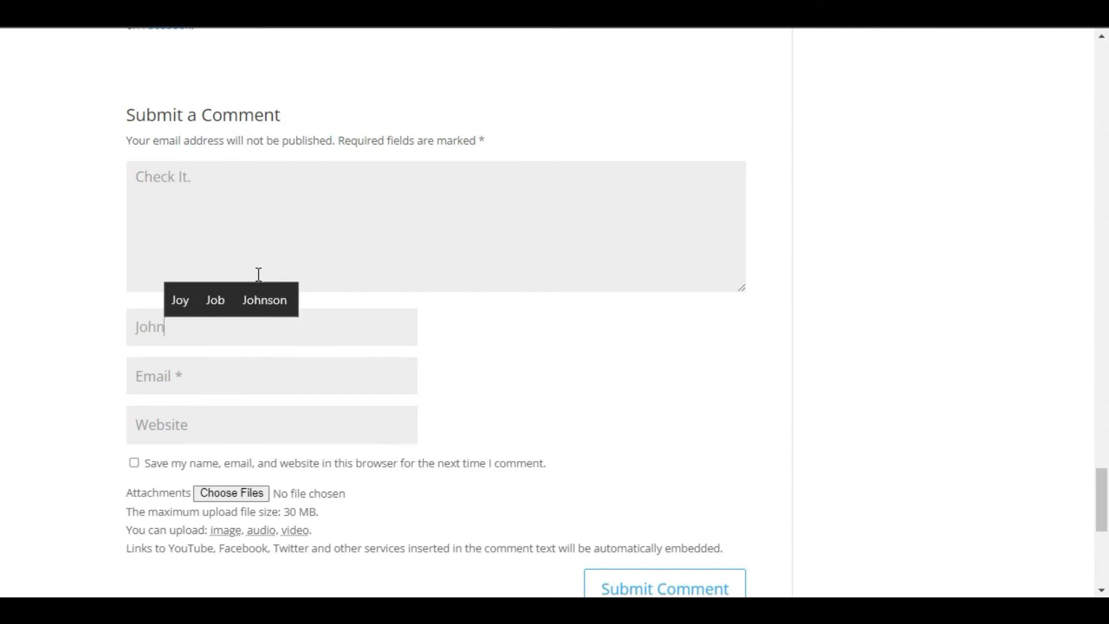
{"action": "key", "text": "Tab"}
{"action": "type", "text": "John@"}
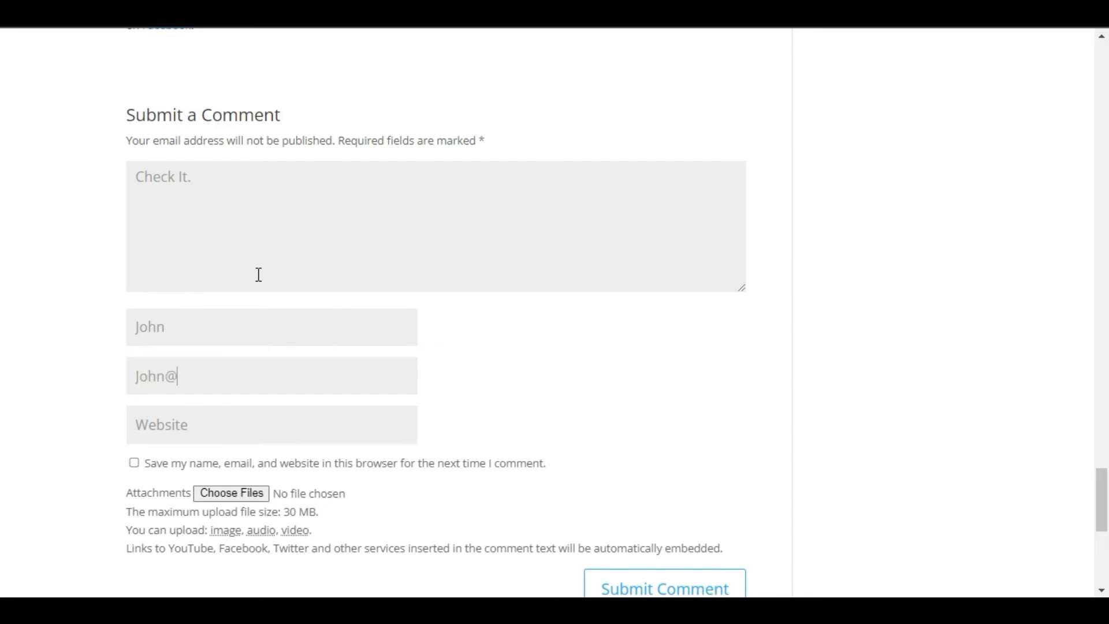
{"action": "type", "text": "doe.com"}
{"action": "key", "text": "Tab"}
{"action": "type", "text": "john.com"}
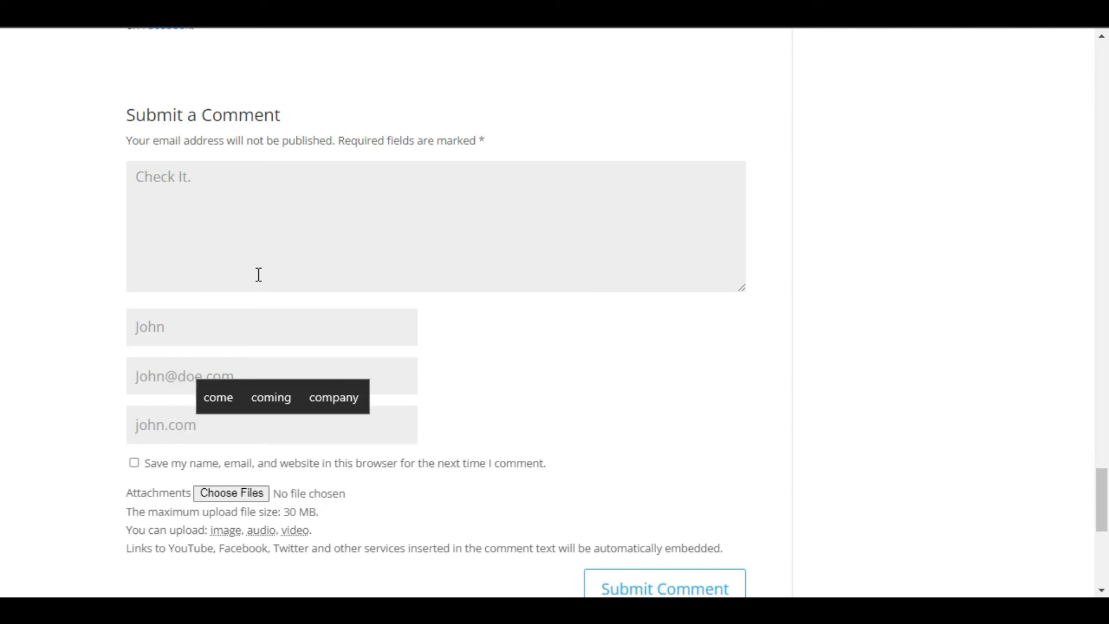
{"action": "left_click", "coordinate": [229, 467]}
Step: Attach maxresdefault (28).jpg and submit the comment
{"action": "left_click", "coordinate": [223, 496]}
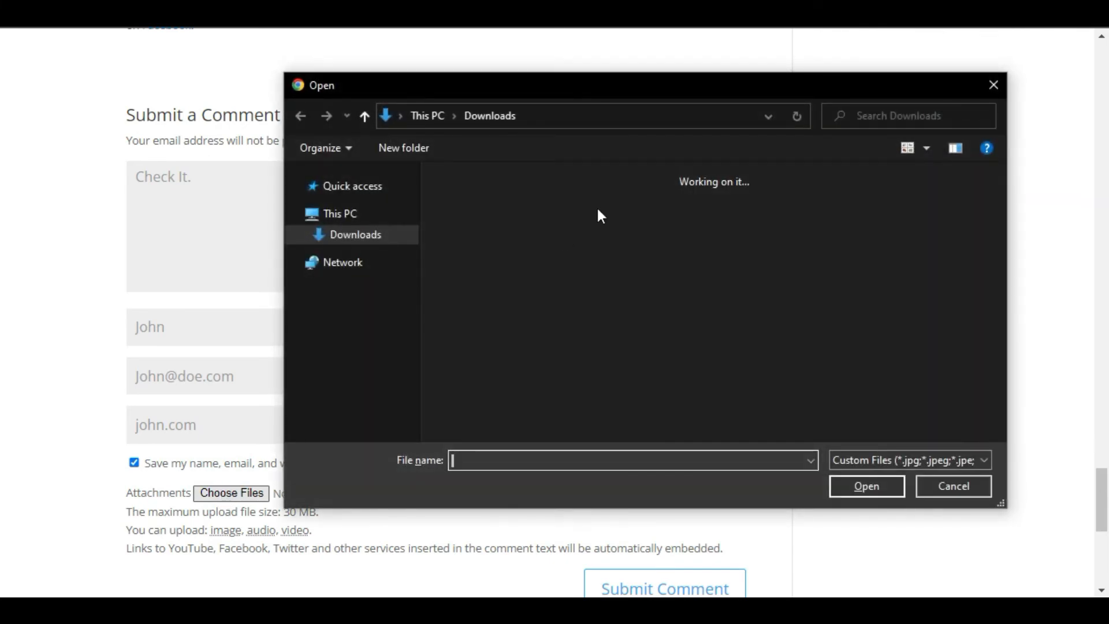
{"action": "double_click", "coordinate": [892, 226]}
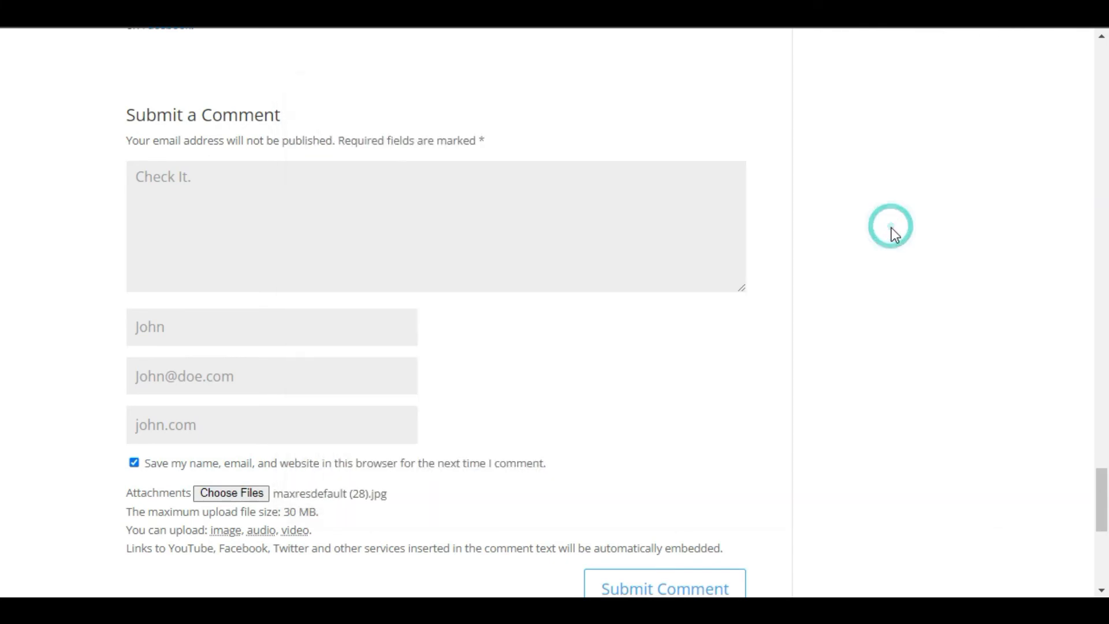
{"action": "scroll", "coordinate": [657, 493], "scroll_direction": "down", "scroll_amount": 4}
{"action": "left_click", "coordinate": [633, 371]}
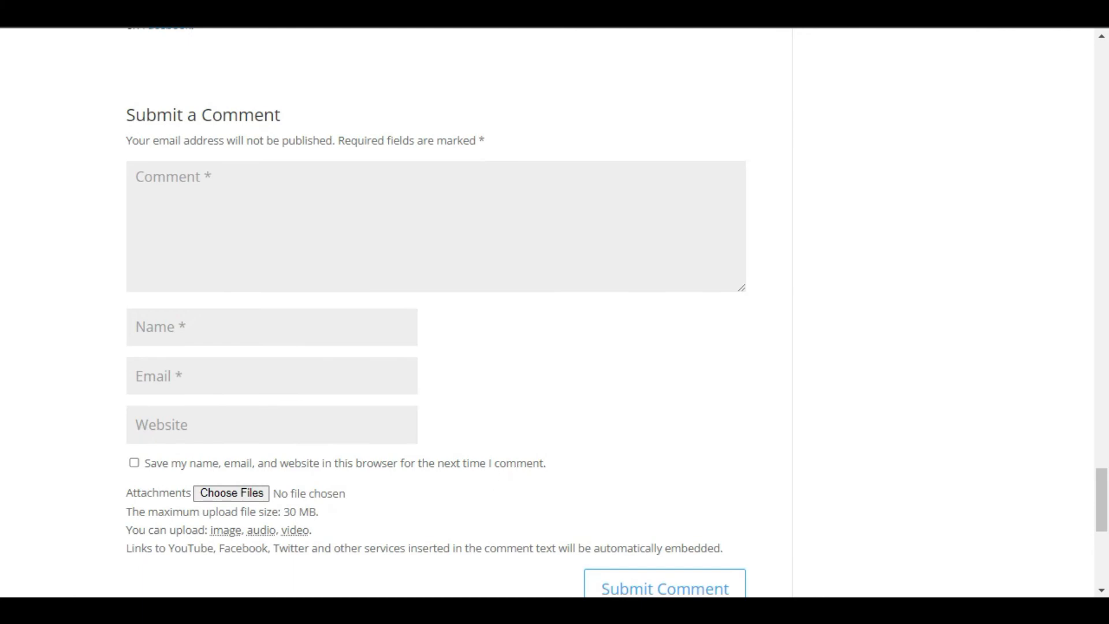
{"action": "left_click", "coordinate": [81, 559]}
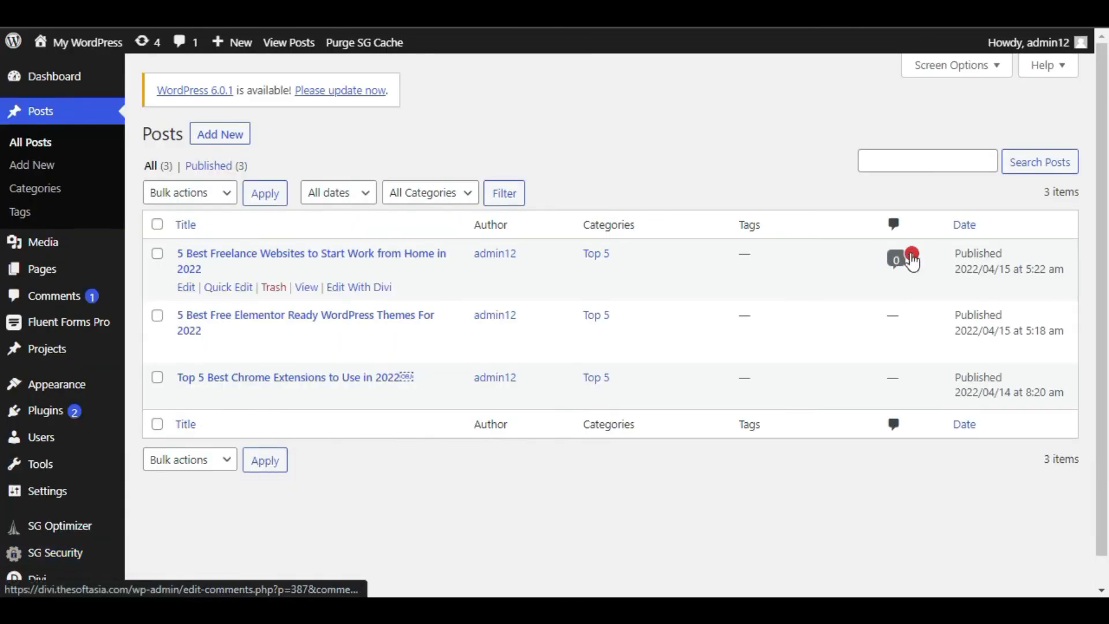
Step: Find the pending 'Check It.' comment with its image in admin Comments and approve it
{"action": "left_click", "coordinate": [93, 307]}
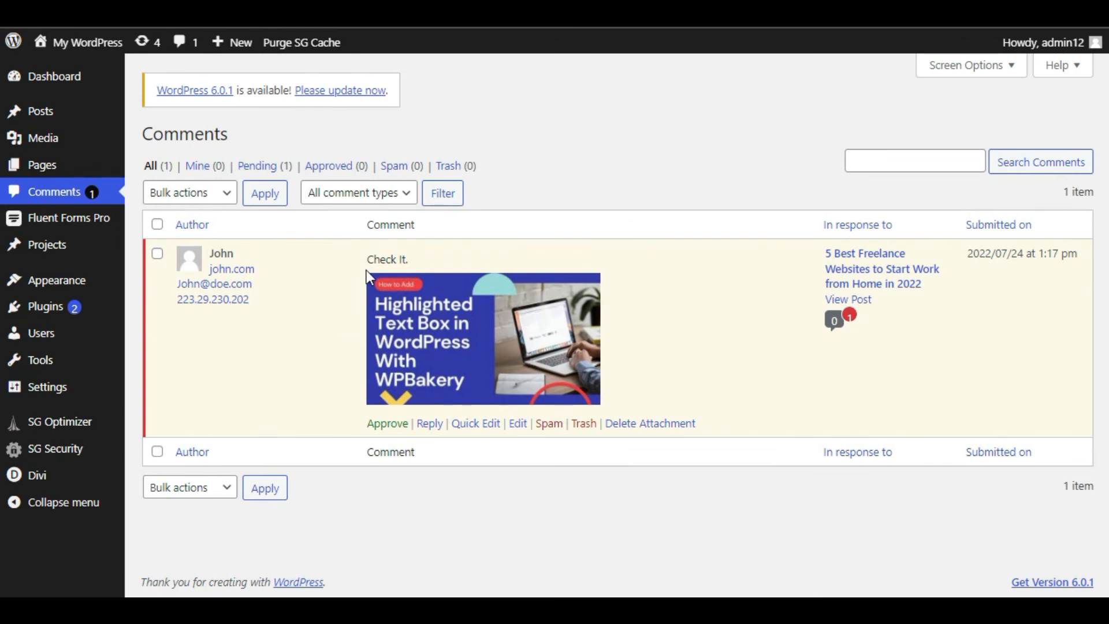
{"action": "left_click_drag", "start_coordinate": [366, 259], "coordinate": [411, 257]}
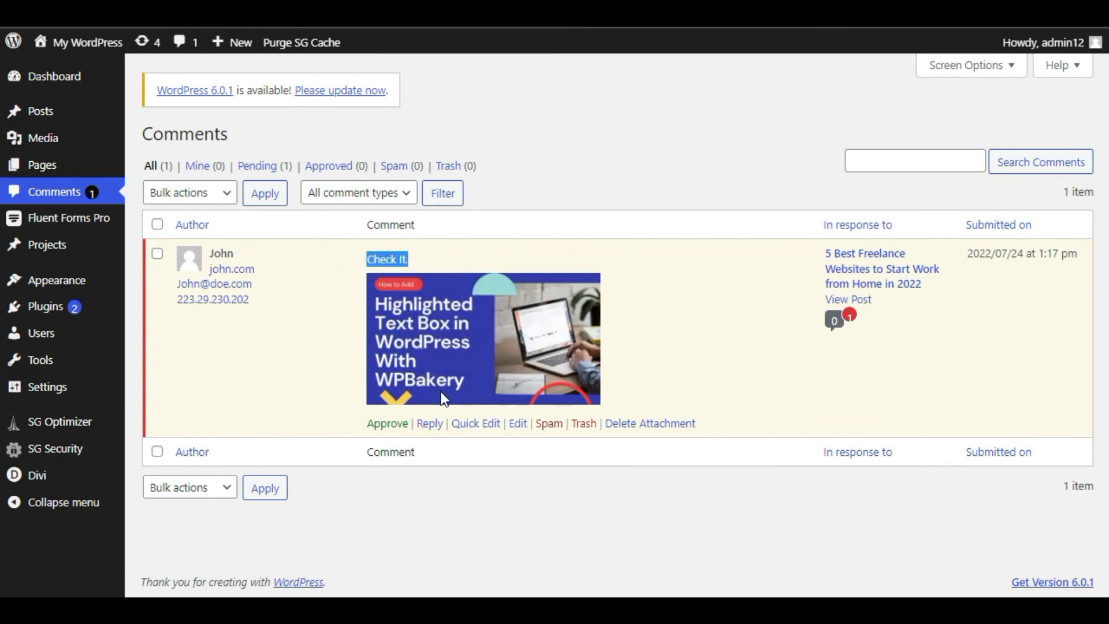
{"action": "left_click", "coordinate": [486, 528]}
{"action": "left_click", "coordinate": [391, 424]}
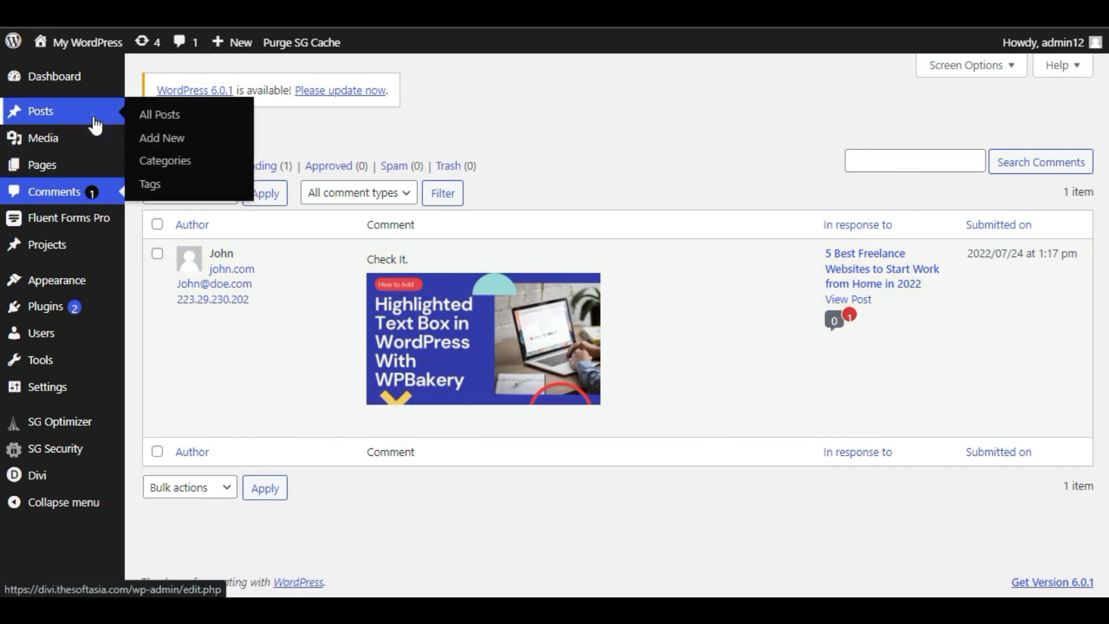
Step: View the freelance post's public page and scroll to the 'Check It.' comment with its image
{"action": "left_click", "coordinate": [95, 124]}
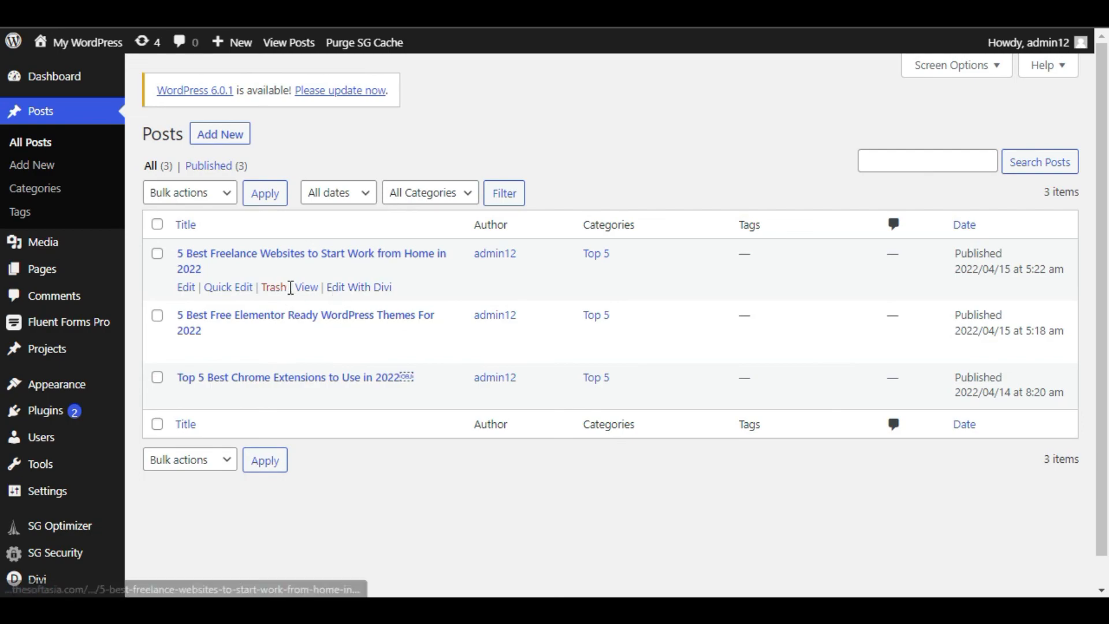
{"action": "left_click", "coordinate": [304, 287]}
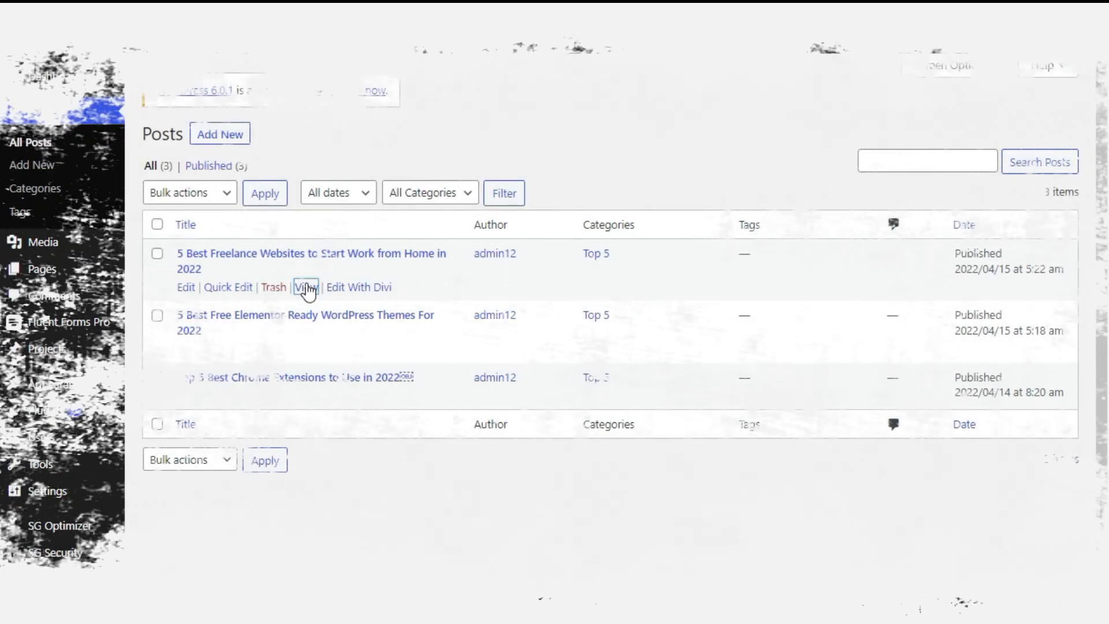
{"action": "left_click", "coordinate": [304, 287]}
{"action": "left_click_drag", "start_coordinate": [1105, 61], "coordinate": [1084, 532]}
{"action": "scroll", "coordinate": [361, 376], "scroll_direction": "up", "scroll_amount": 5}
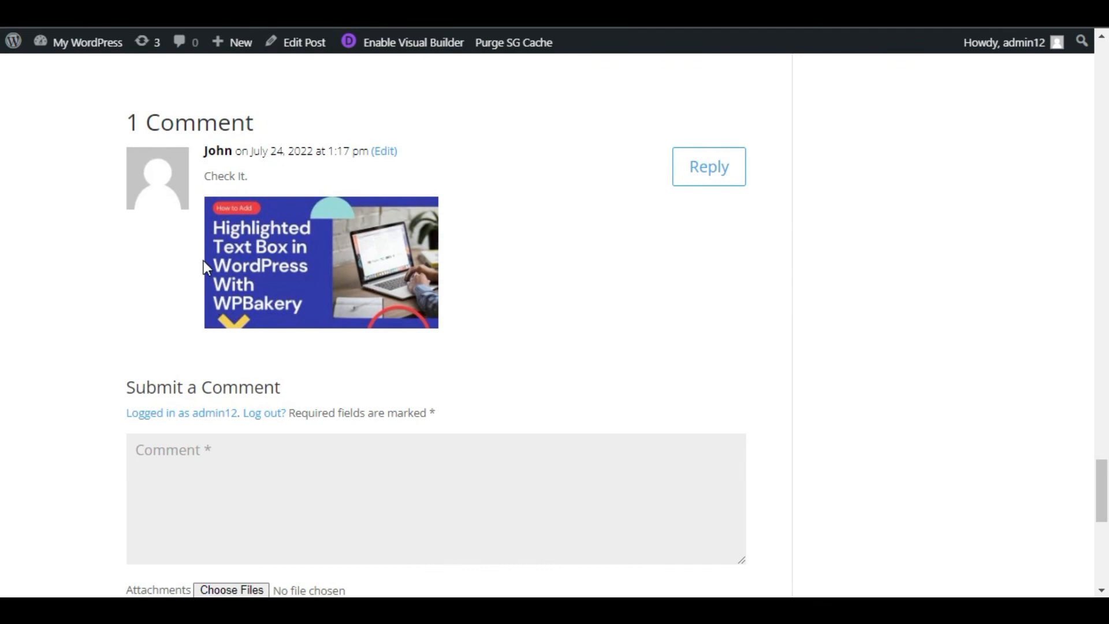